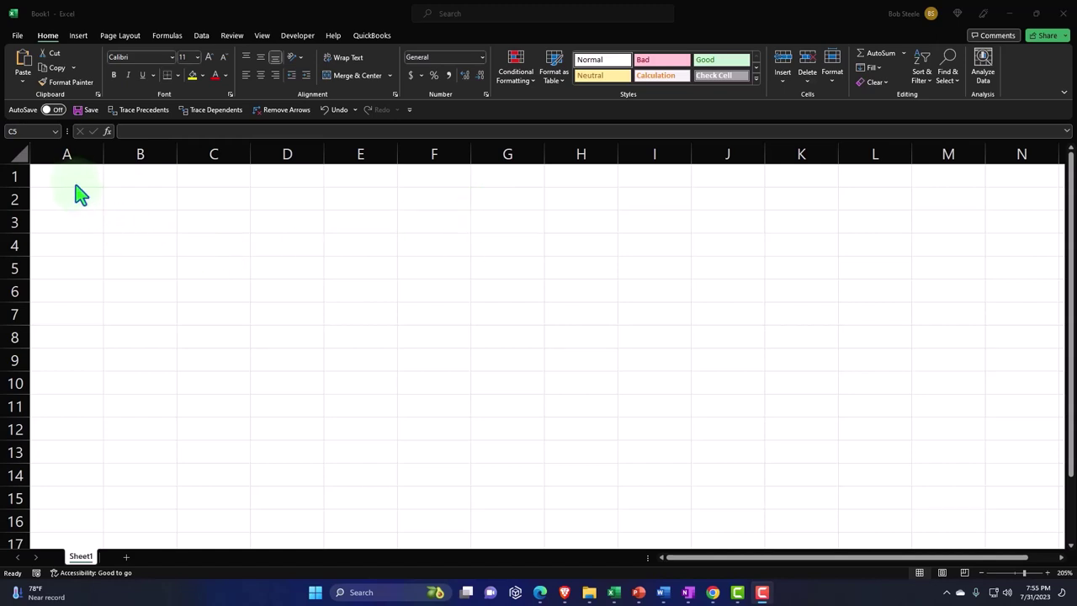
- Select A1:A11 and browse the statistical chart types, then close them without inserting a chart
{"action": "left_click_drag", "start_coordinate": [73, 171], "coordinate": [63, 402]}
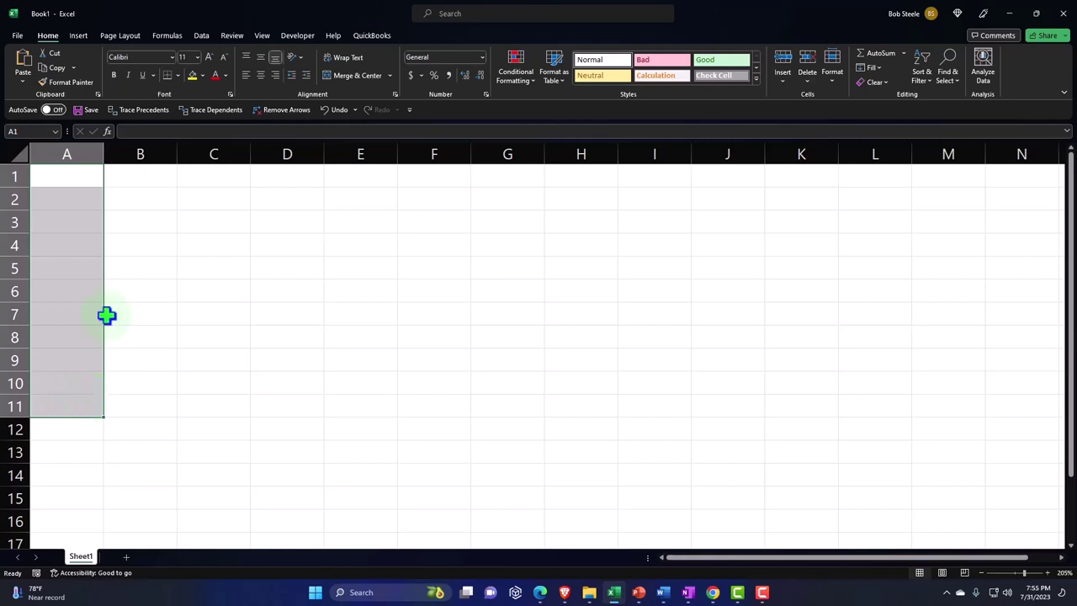
{"action": "left_click", "coordinate": [78, 35]}
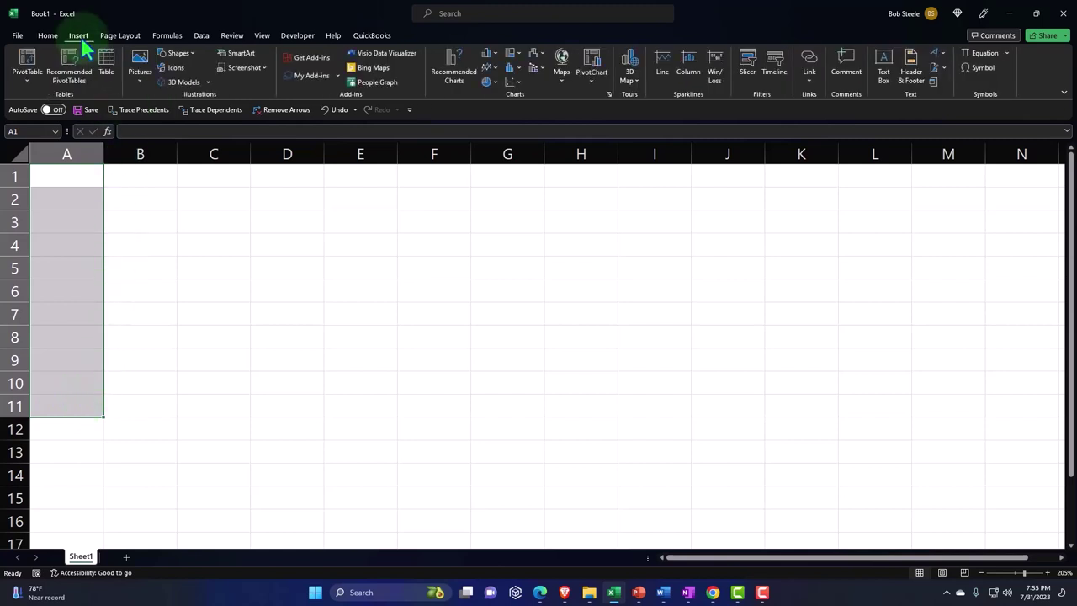
{"action": "left_click", "coordinate": [510, 67]}
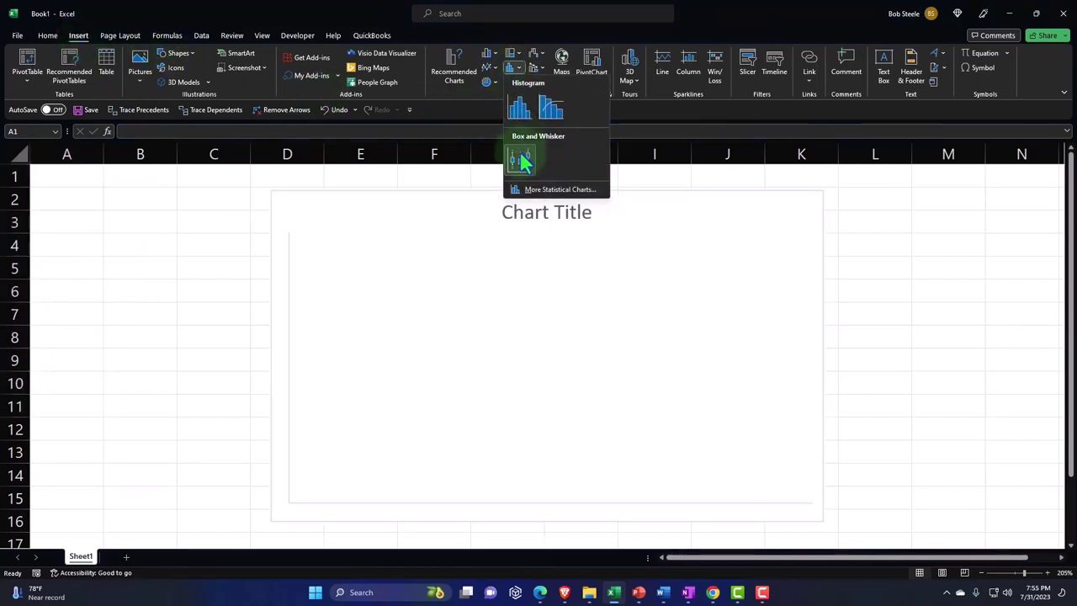
{"action": "left_click", "coordinate": [227, 277]}
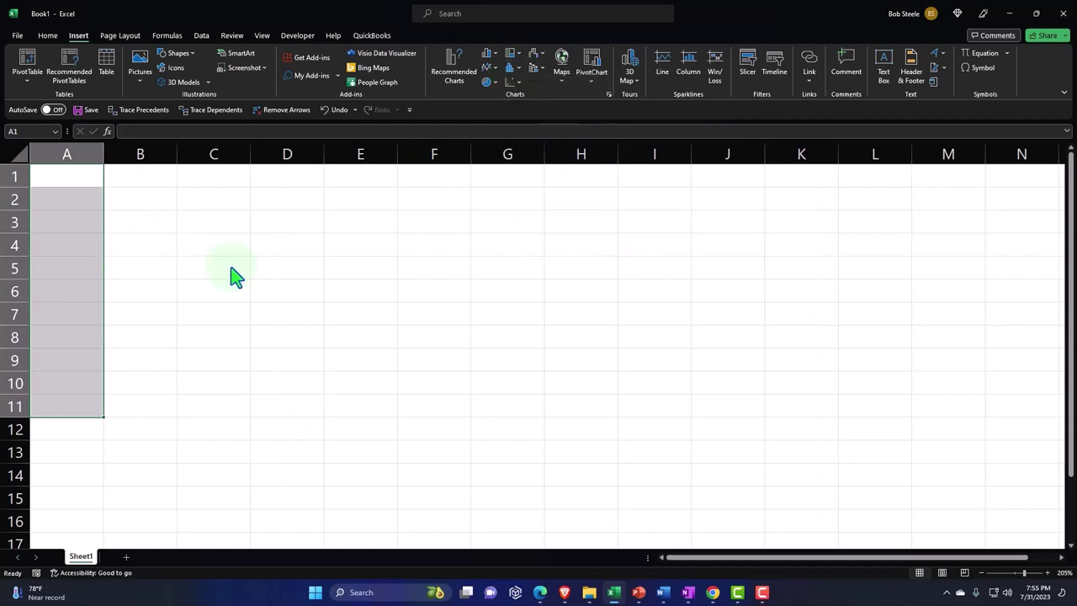
{"action": "left_click", "coordinate": [52, 37]}
- Reselect A1:A12 and switch to Chrome, which shows the Kaggle Barcelona rent-price dataset
{"action": "left_click", "coordinate": [204, 213]}
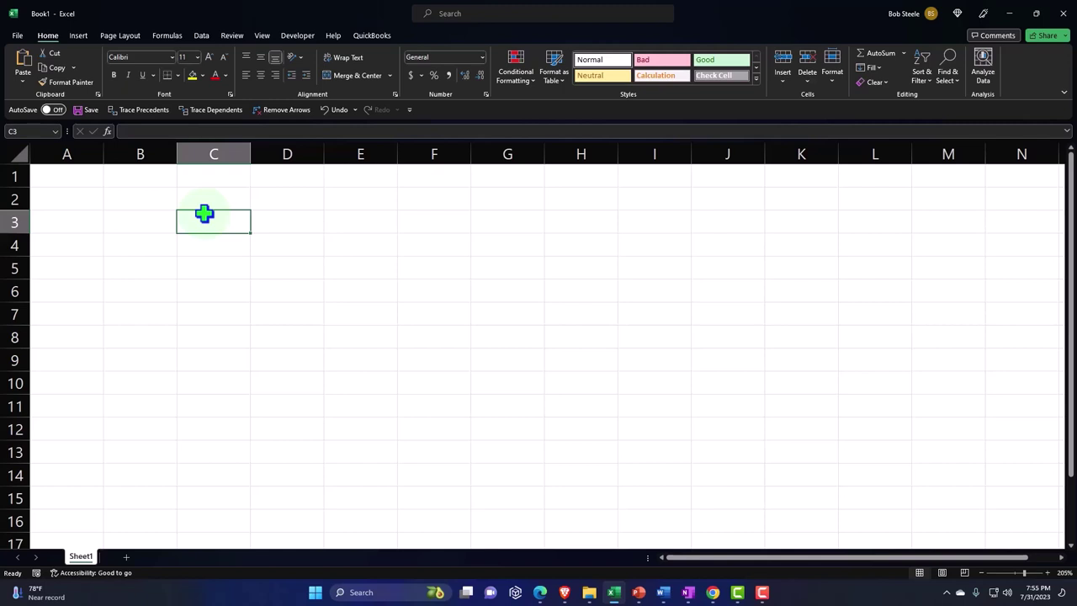
{"action": "left_click_drag", "start_coordinate": [80, 180], "coordinate": [72, 430]}
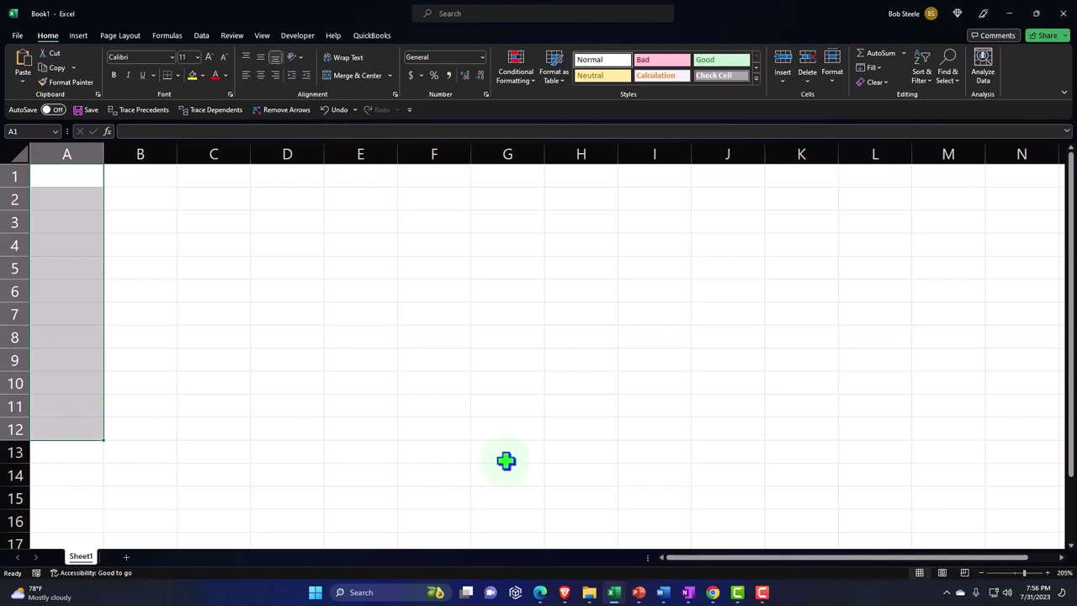
{"action": "key", "text": "alt+Tab"}
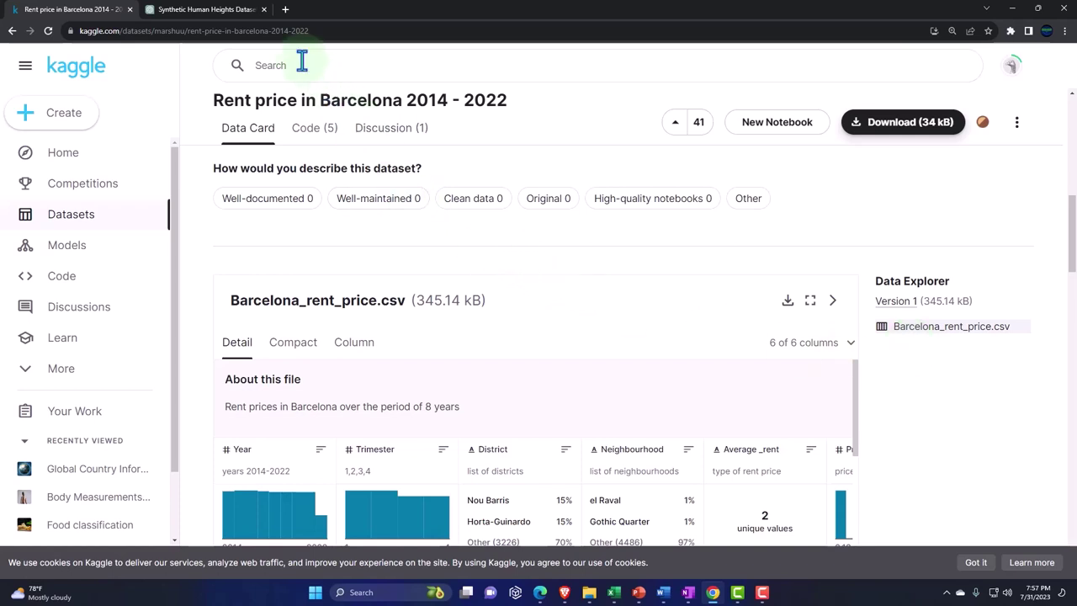
- Open the ChatGPT test-score conversation, enlarge the page, and select the five lines of SAT scores
{"action": "left_click", "coordinate": [221, 12]}
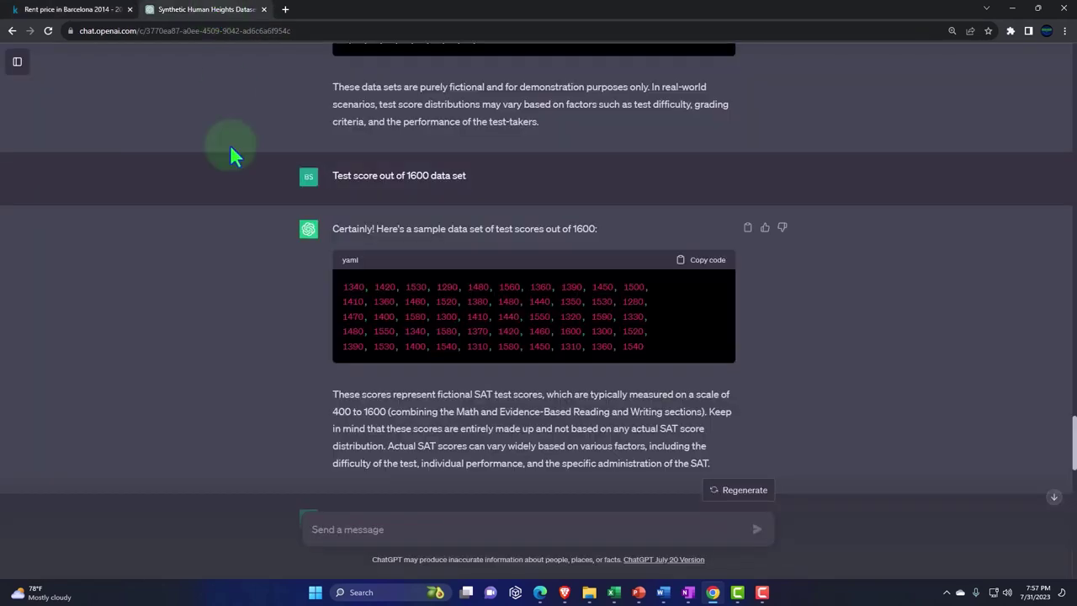
{"action": "scroll", "coordinate": [288, 364], "scroll_direction": "down", "scroll_amount": 1}
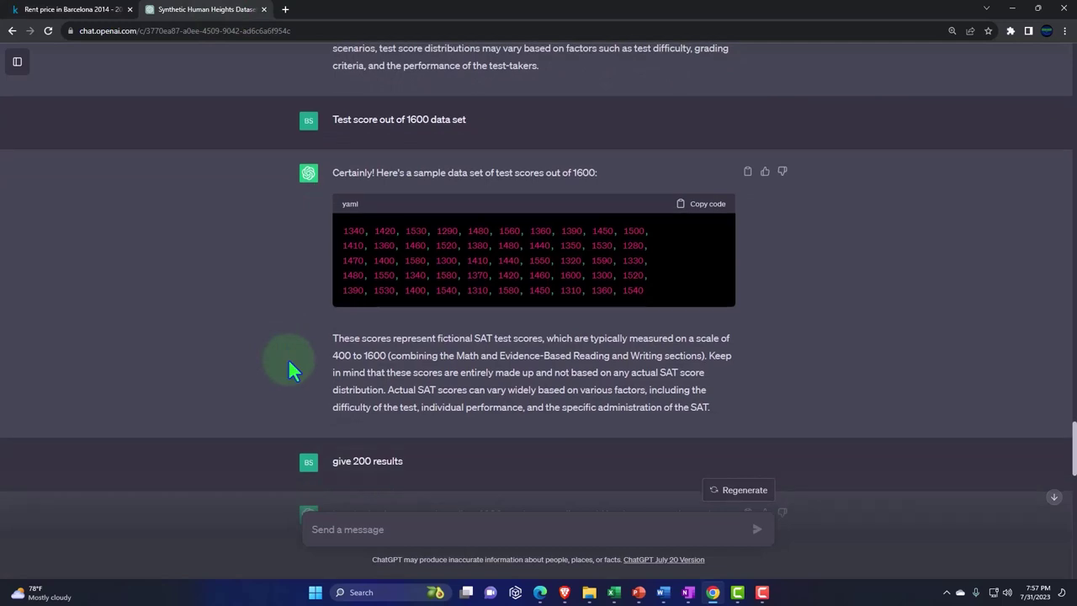
{"action": "key", "text": "ctrl+plus"}
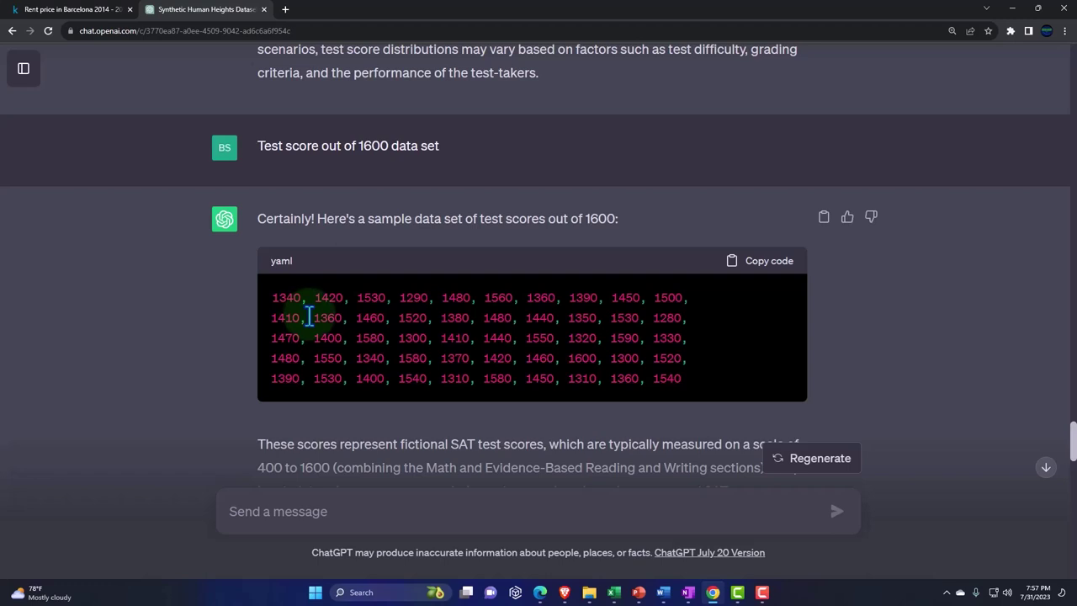
{"action": "key", "text": "ctrl+plus"}
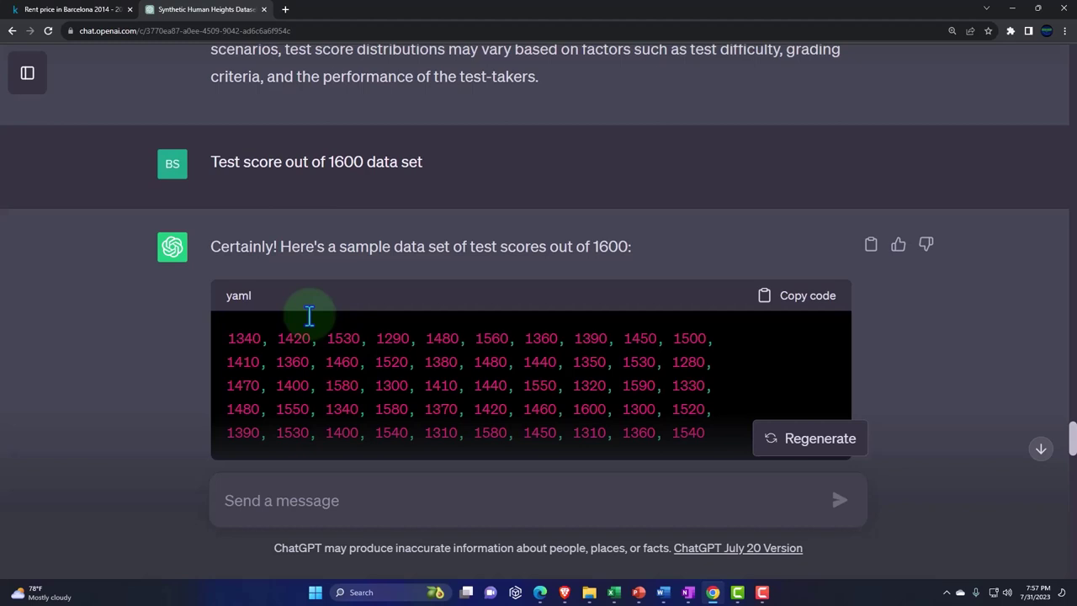
{"action": "scroll", "coordinate": [309, 315], "scroll_direction": "down", "scroll_amount": 2}
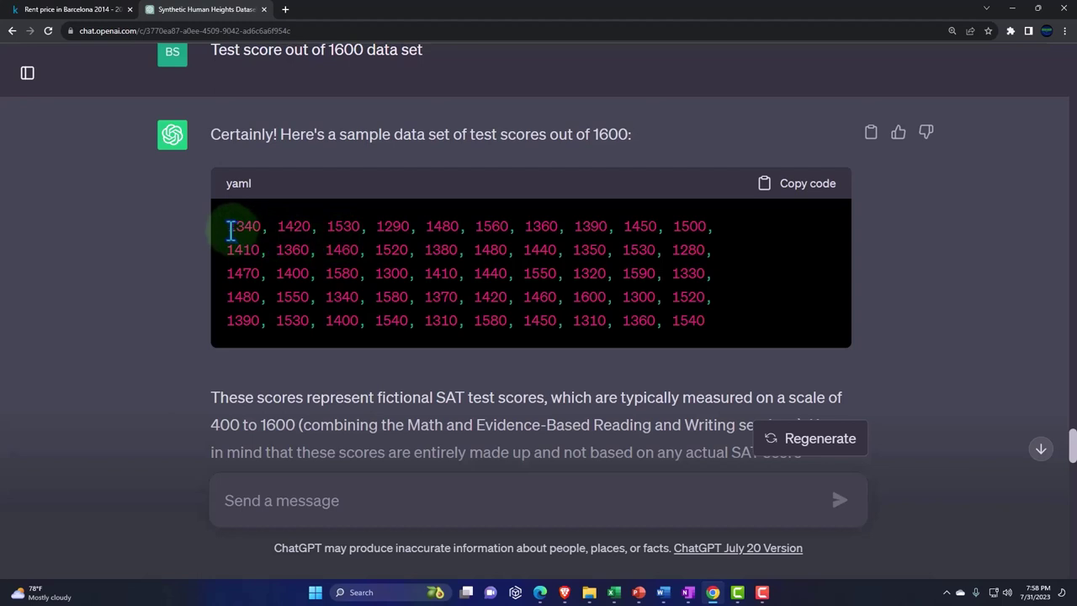
{"action": "left_click_drag", "start_coordinate": [229, 228], "coordinate": [711, 320]}
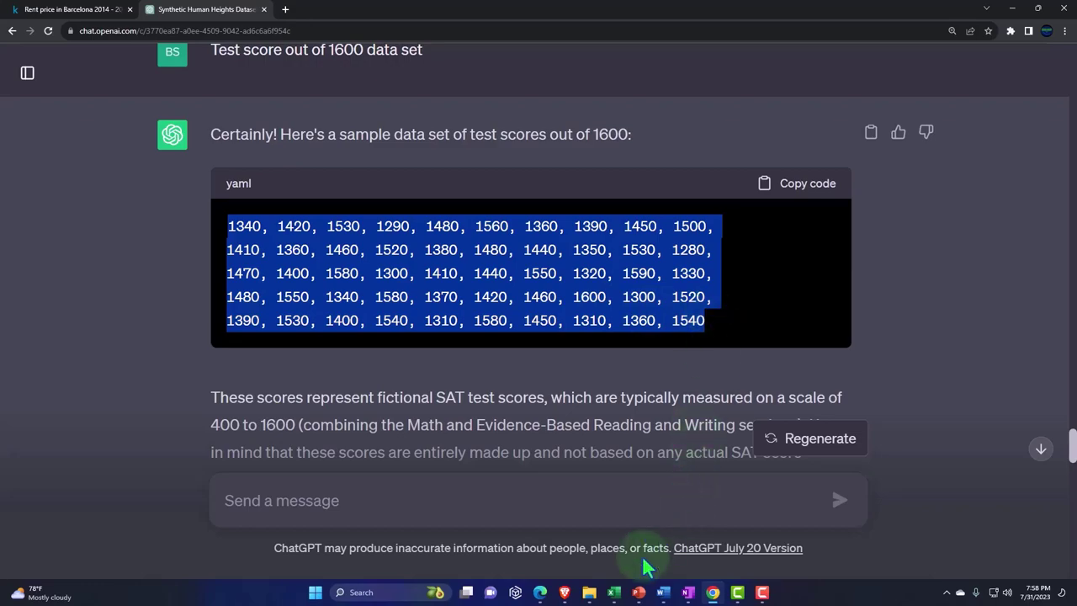
- Paste the SAT scores into cell A1 with Match Destination Formatting, then select the whole sheet
{"action": "left_click", "coordinate": [613, 592]}
{"action": "left_click", "coordinate": [232, 303]}
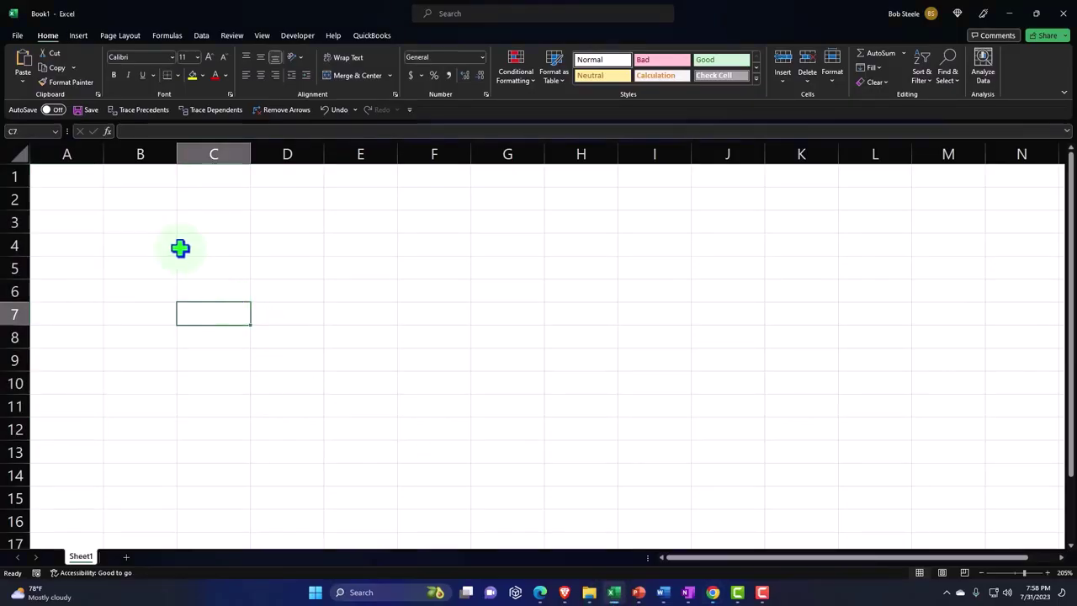
{"action": "left_click", "coordinate": [69, 181]}
{"action": "right_click", "coordinate": [69, 181]}
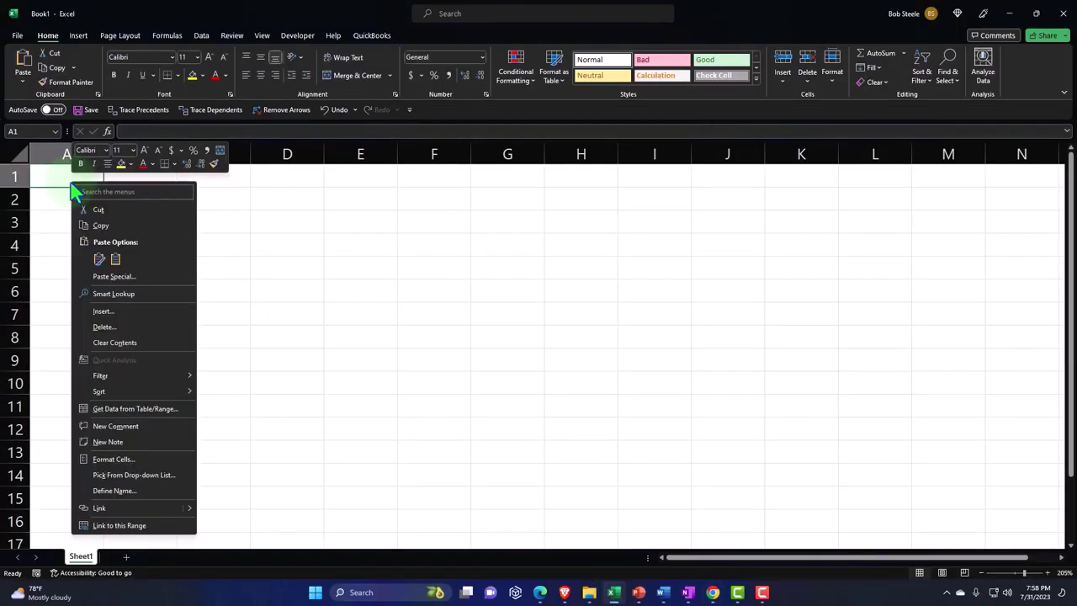
{"action": "left_click", "coordinate": [99, 260]}
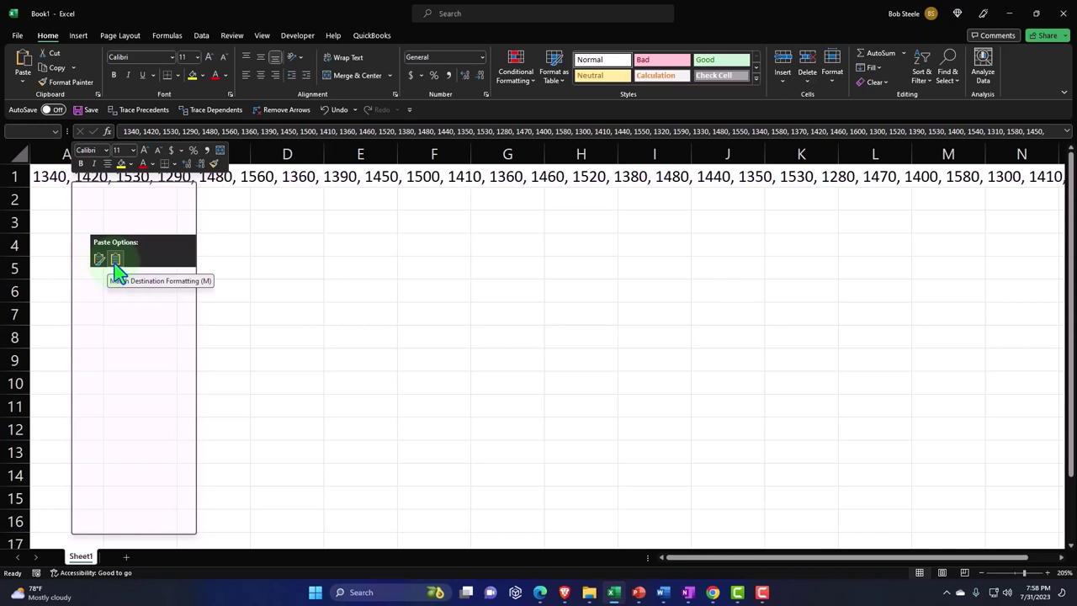
{"action": "left_click", "coordinate": [116, 261]}
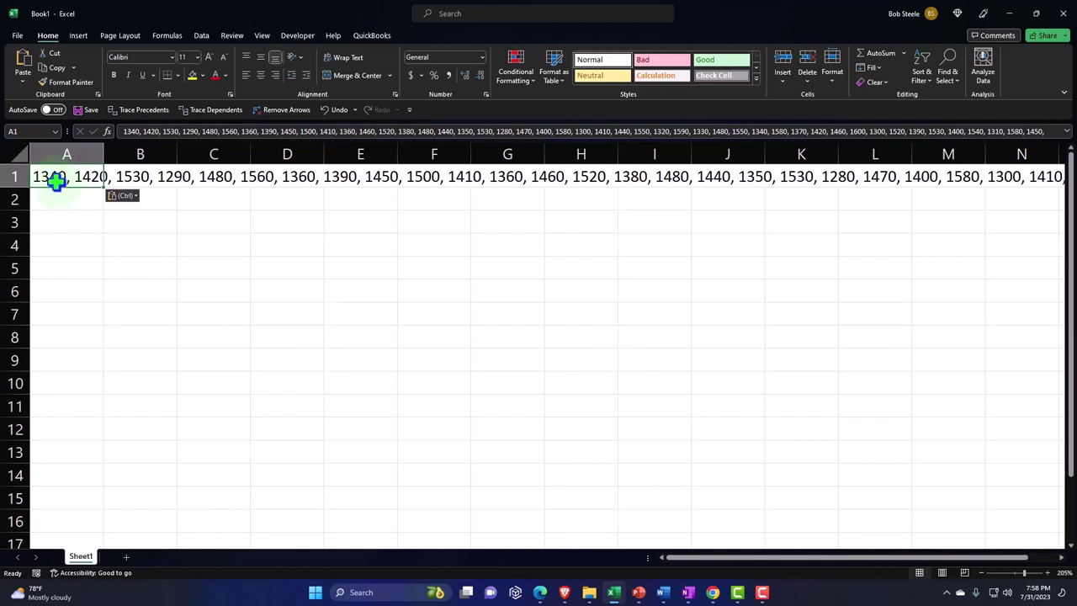
{"action": "left_click", "coordinate": [23, 158]}
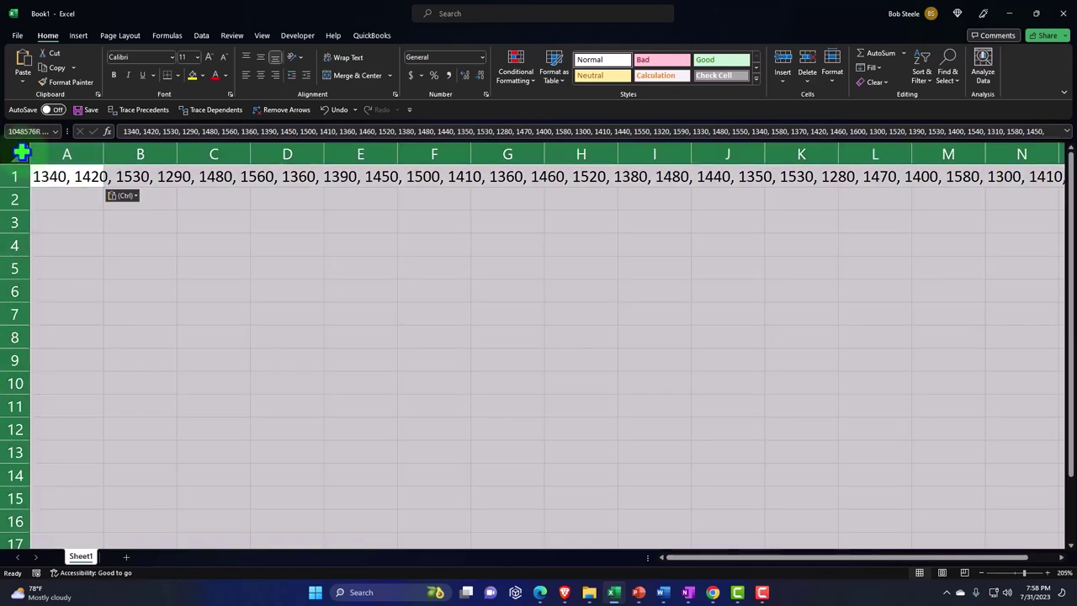
- Apply Currency format with Symbol None, 0 decimal places and red (1,234.10) negatives to all cells
{"action": "right_click", "coordinate": [57, 200]}
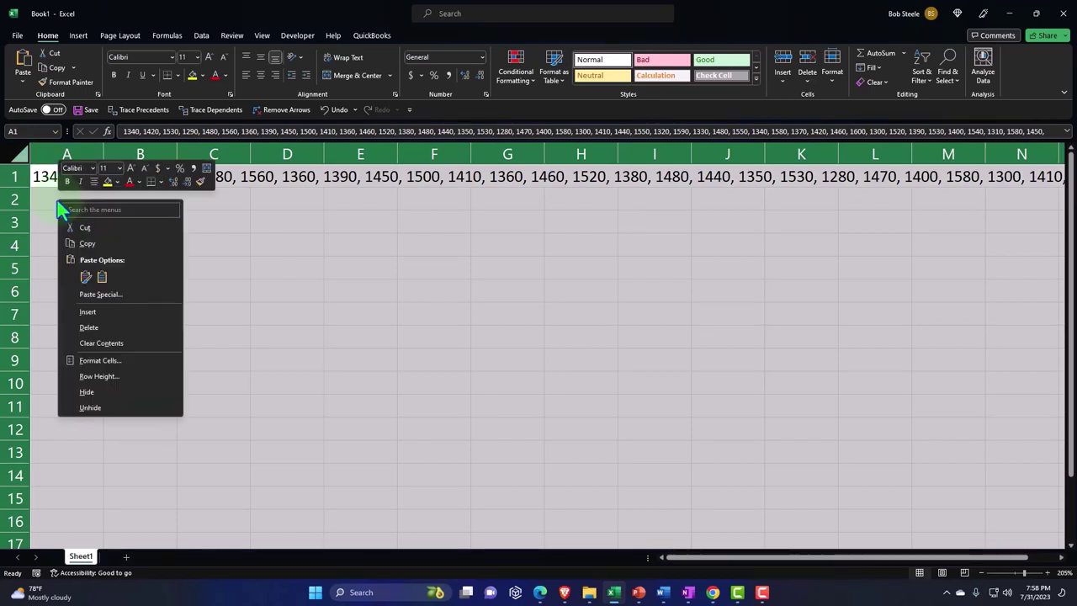
{"action": "left_click", "coordinate": [100, 360]}
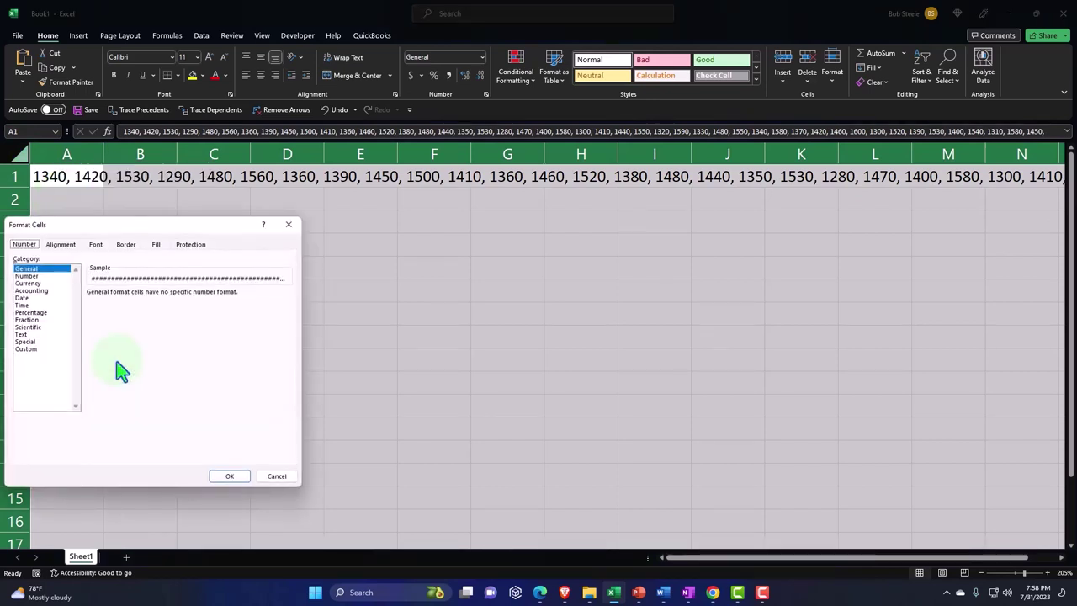
{"action": "left_click", "coordinate": [30, 283]}
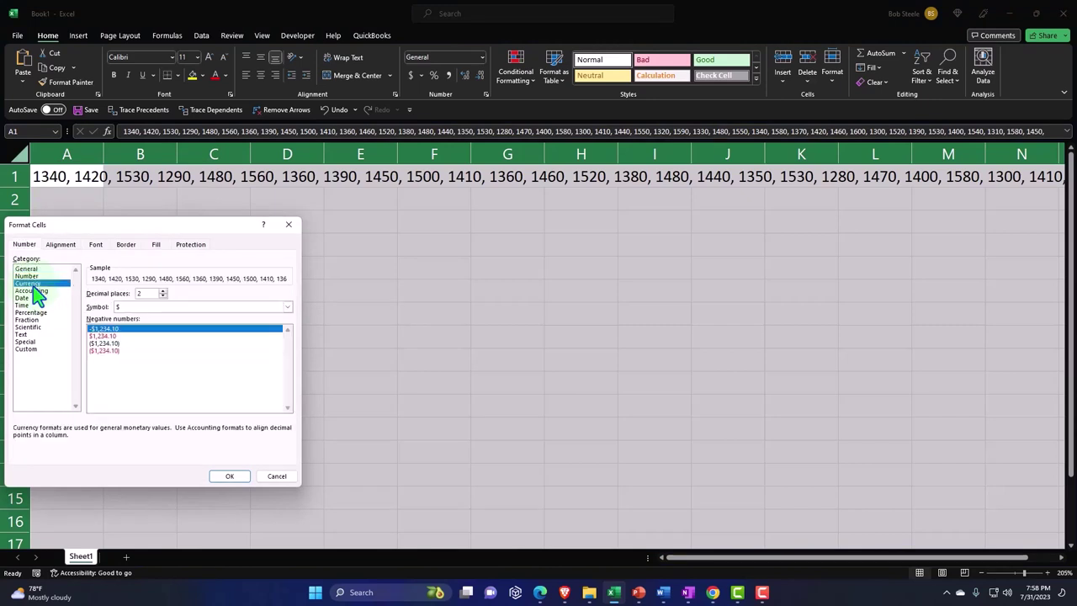
{"action": "left_click", "coordinate": [105, 351]}
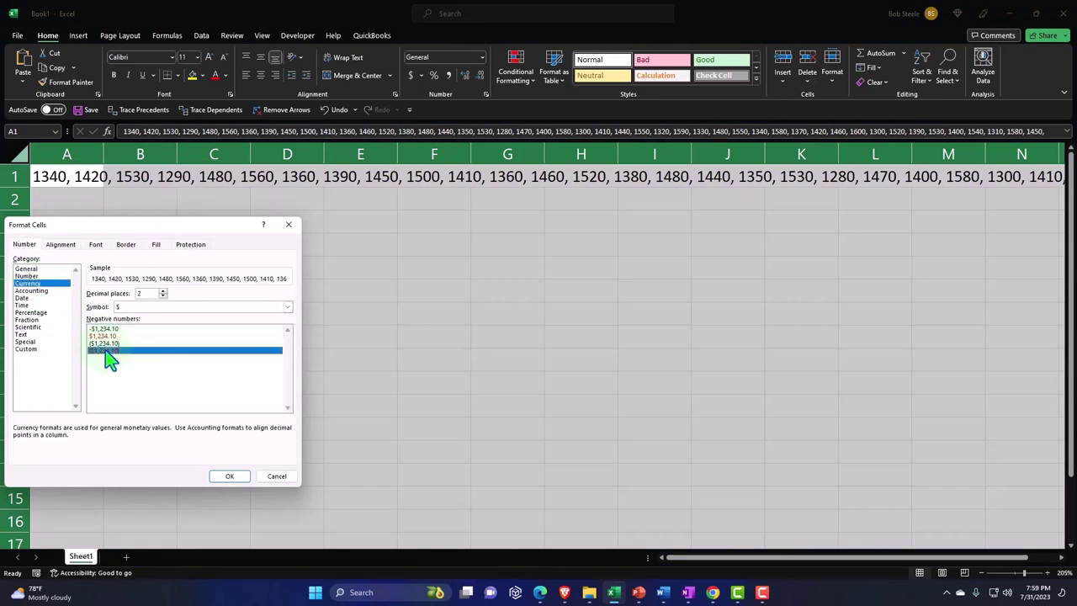
{"action": "left_click", "coordinate": [287, 307]}
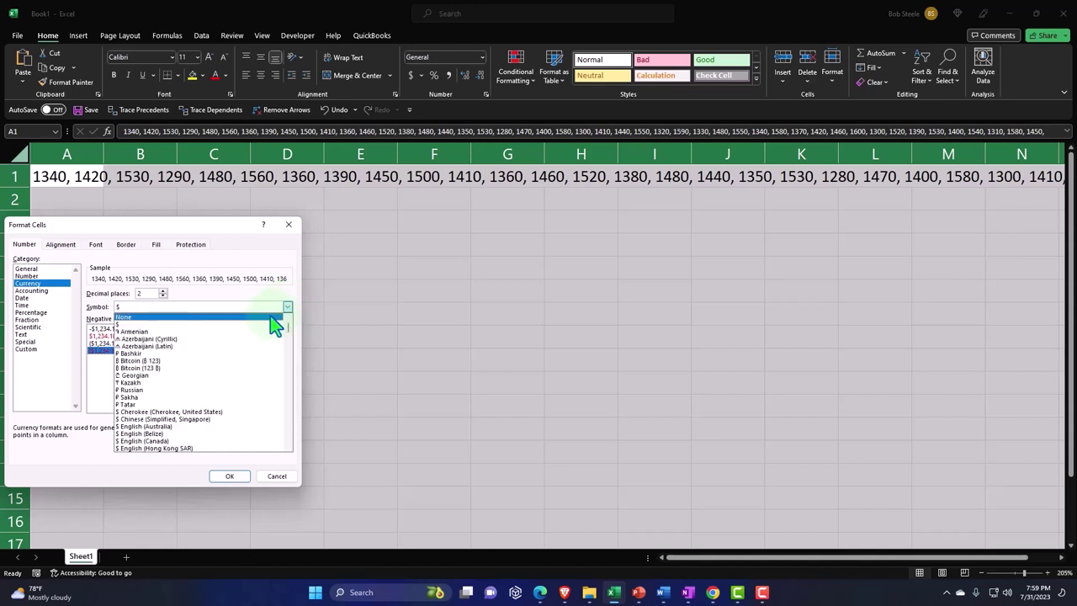
{"action": "left_click", "coordinate": [271, 317]}
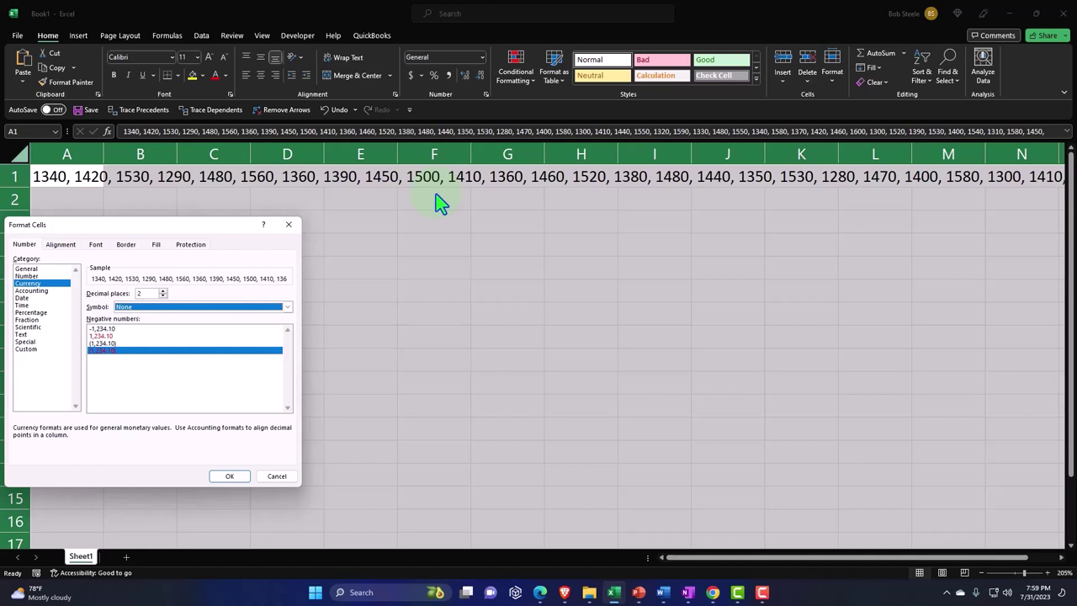
{"action": "left_click", "coordinate": [164, 296]}
{"action": "left_click", "coordinate": [164, 295]}
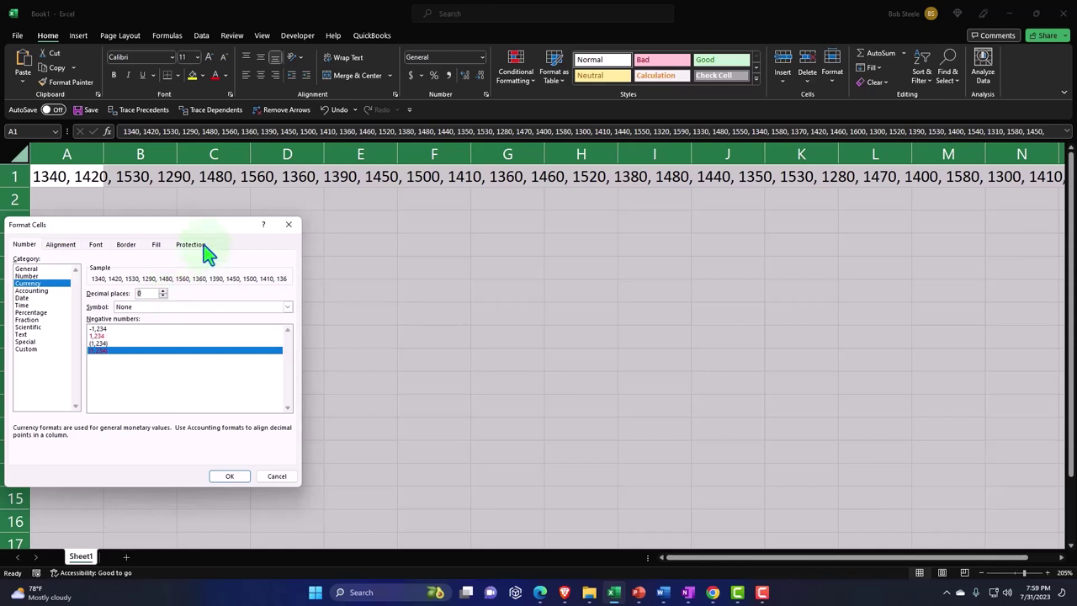
{"action": "left_click", "coordinate": [230, 476]}
{"action": "left_click", "coordinate": [148, 223]}
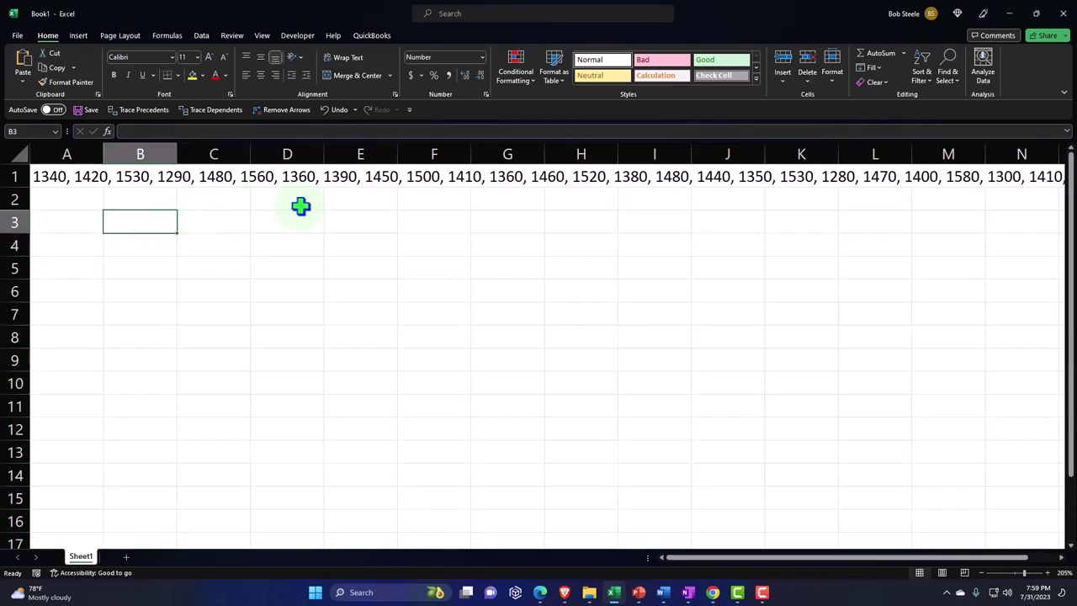
- Zoom in on the sheet and check that cell F1 holds no scores, undoing the empty edit
{"action": "left_click", "coordinate": [1048, 573]}
{"action": "left_click", "coordinate": [1048, 574]}
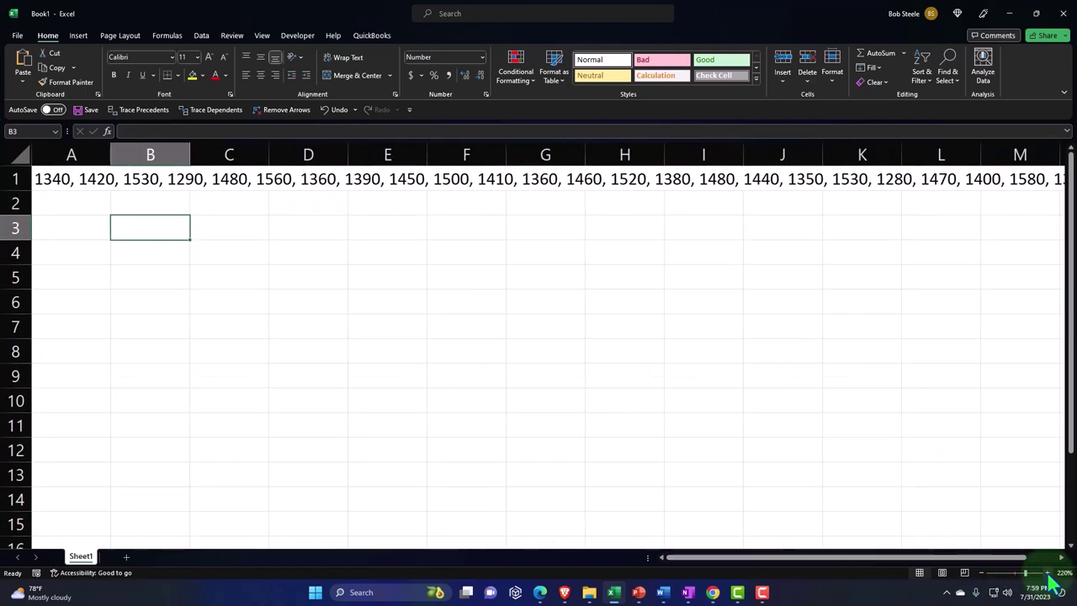
{"action": "left_click", "coordinate": [385, 429]}
{"action": "scroll", "coordinate": [329, 434], "scroll_direction": "up", "scroll_amount": 1}
{"action": "scroll", "coordinate": [329, 434], "scroll_direction": "up", "scroll_amount": 1}
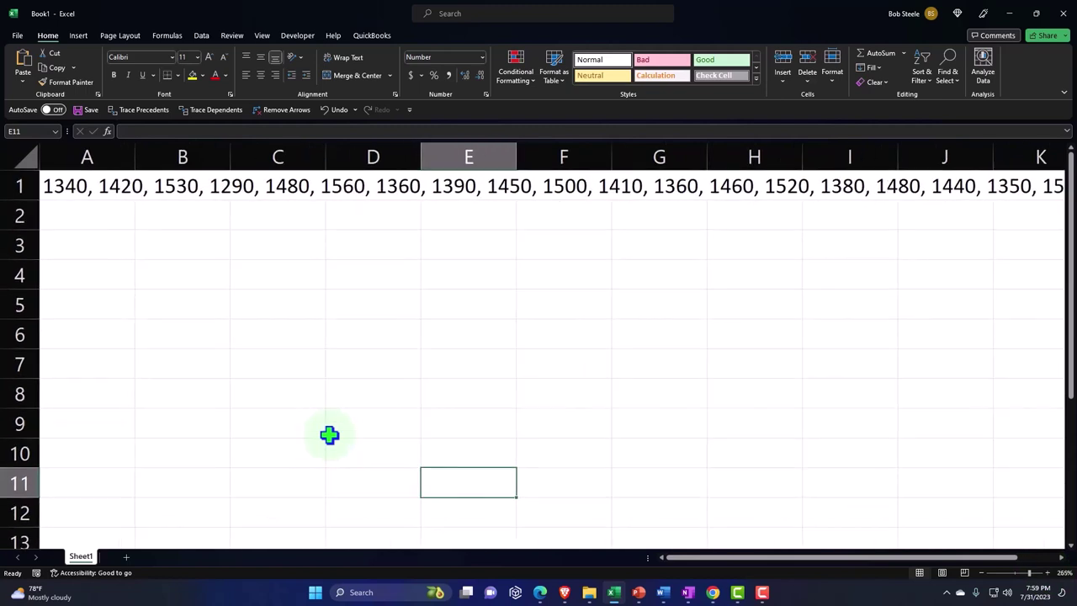
{"action": "scroll", "coordinate": [329, 434], "scroll_direction": "up", "scroll_amount": 2}
{"action": "scroll", "coordinate": [329, 434], "scroll_direction": "up", "scroll_amount": 1}
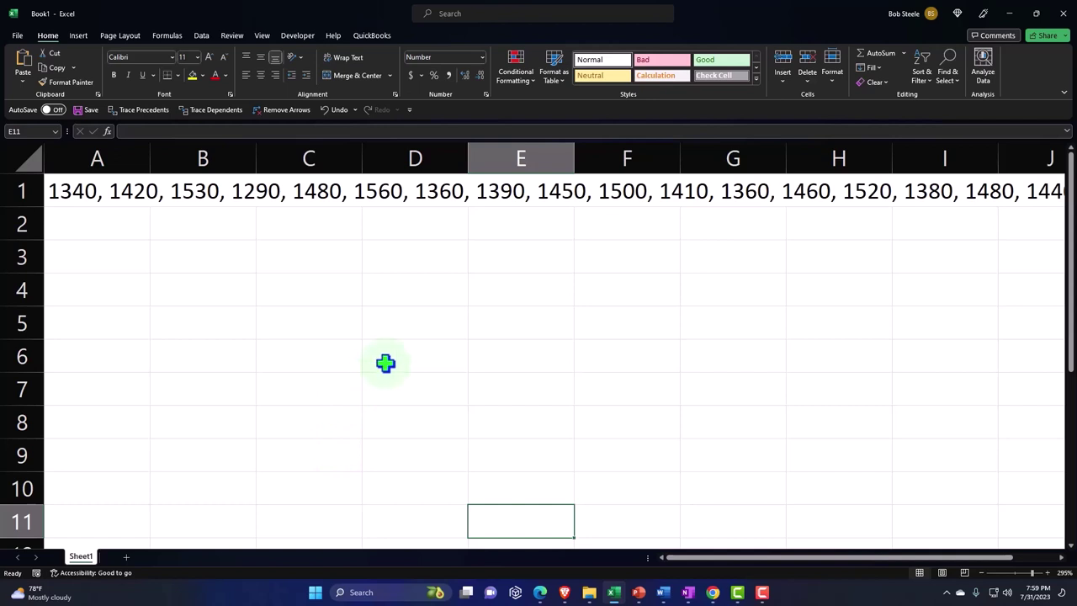
{"action": "double_click", "coordinate": [645, 191]}
{"action": "key", "text": "Return"}
{"action": "key", "text": "ctrl+z"}
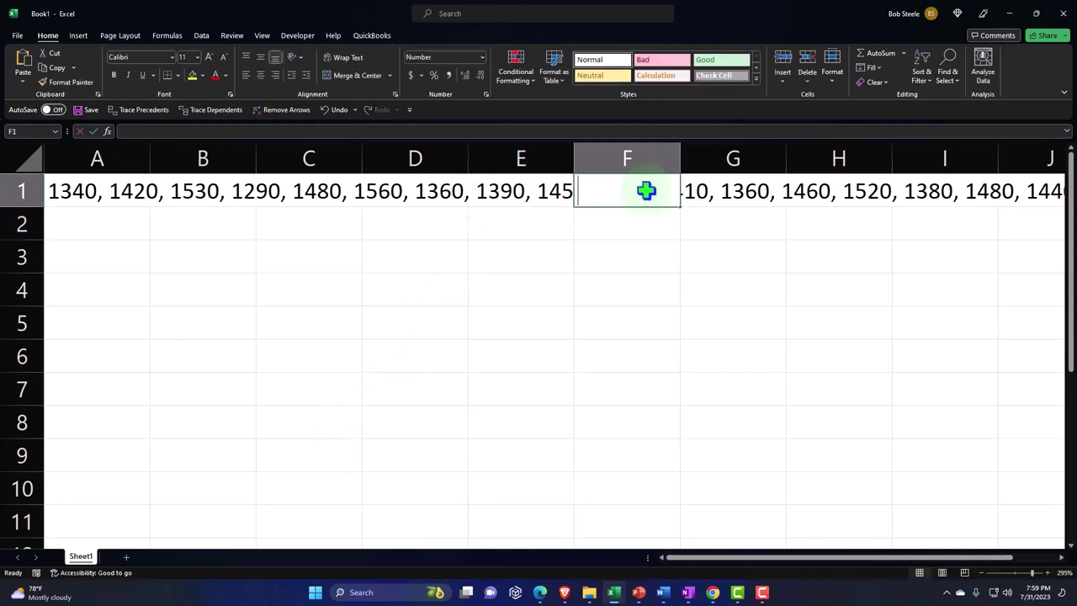
{"action": "double_click", "coordinate": [645, 191]}
{"action": "key", "text": "Return"}
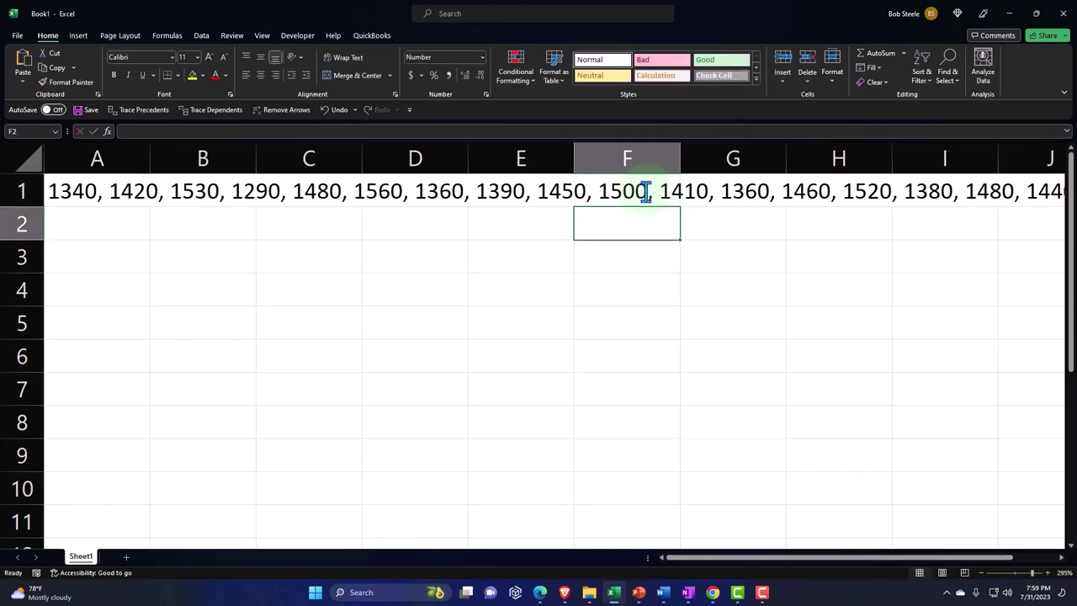
{"action": "left_click", "coordinate": [644, 190]}
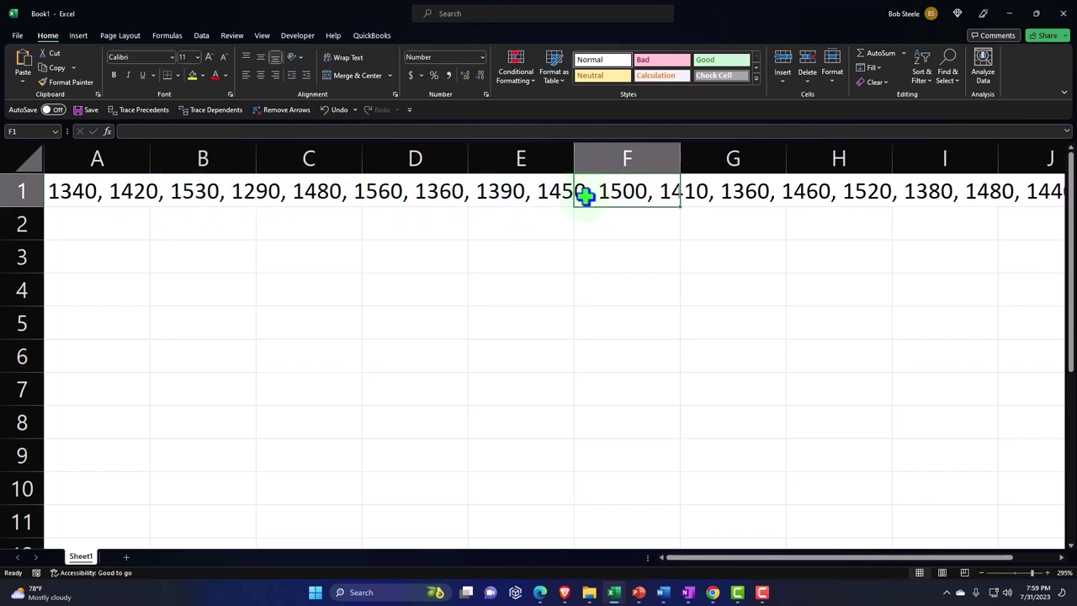
- Confirm A1 contains the full score list, then select A1 and bring up the Data tools
{"action": "key", "text": "Left"}
{"action": "key", "text": "Left"}
{"action": "key", "text": "Left"}
{"action": "key", "text": "Left"}
{"action": "key", "text": "Left"}
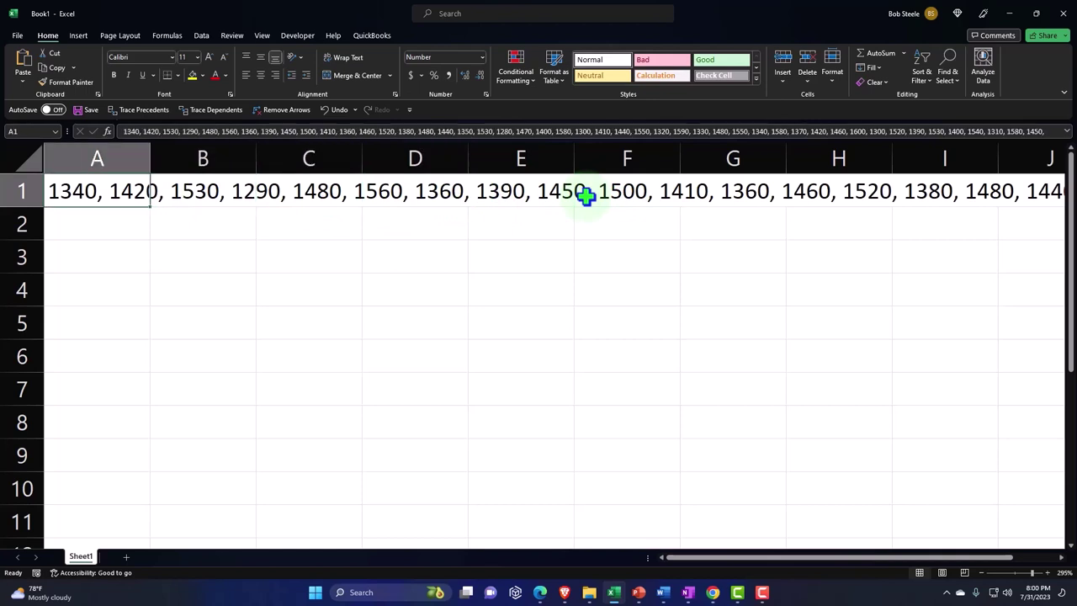
{"action": "double_click", "coordinate": [107, 191]}
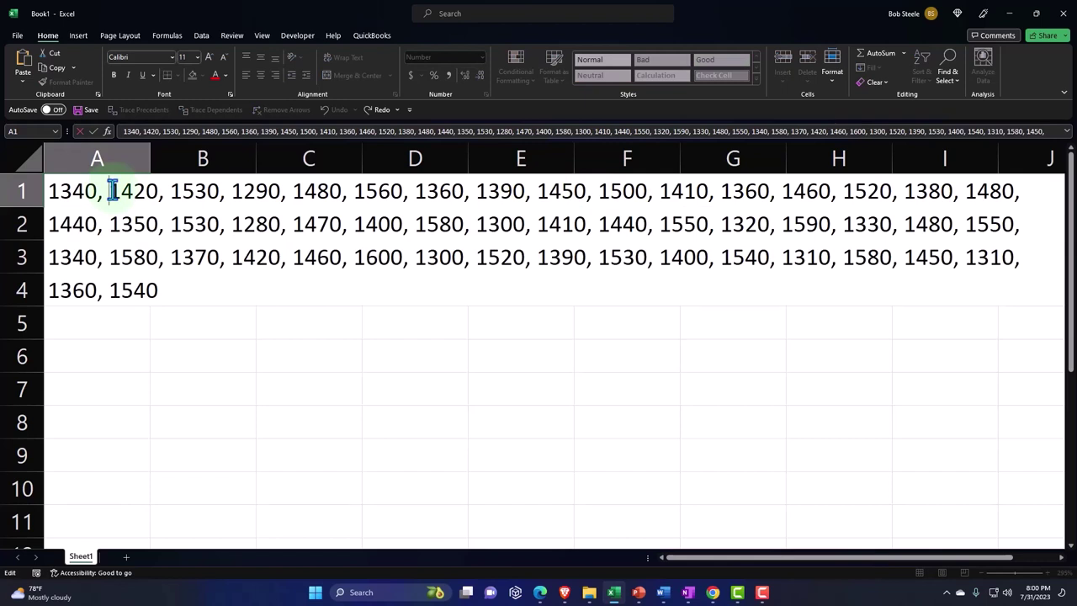
{"action": "key", "text": "Return"}
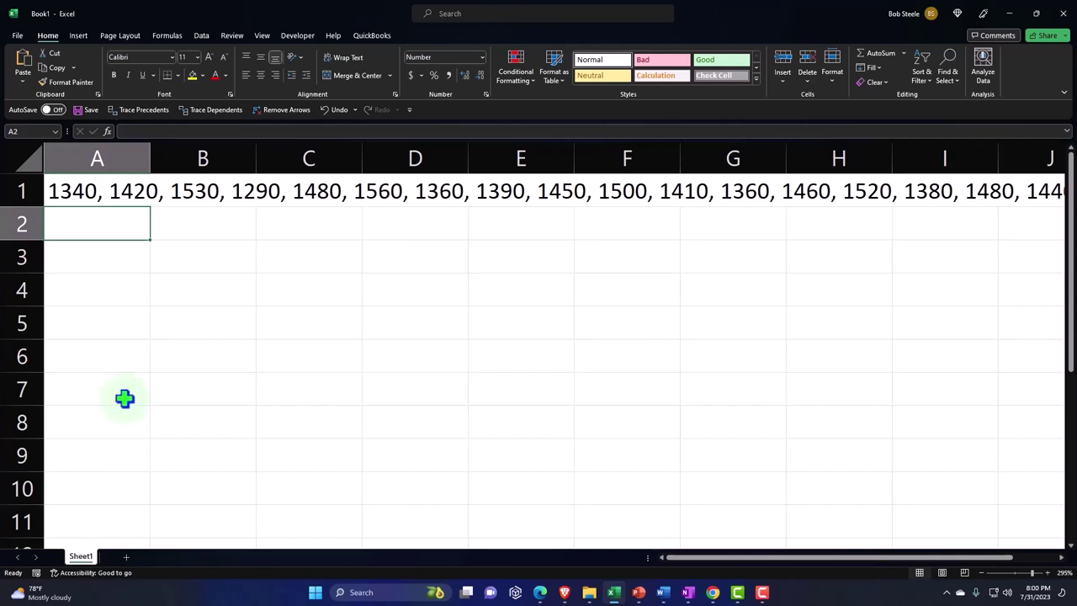
{"action": "left_click", "coordinate": [115, 192]}
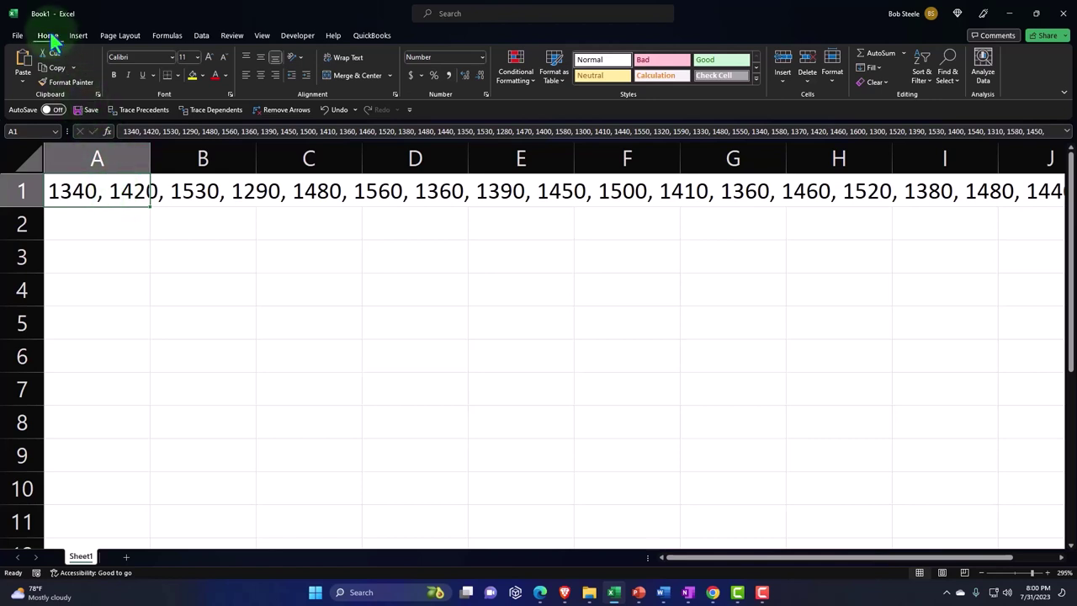
{"action": "left_click", "coordinate": [201, 36]}
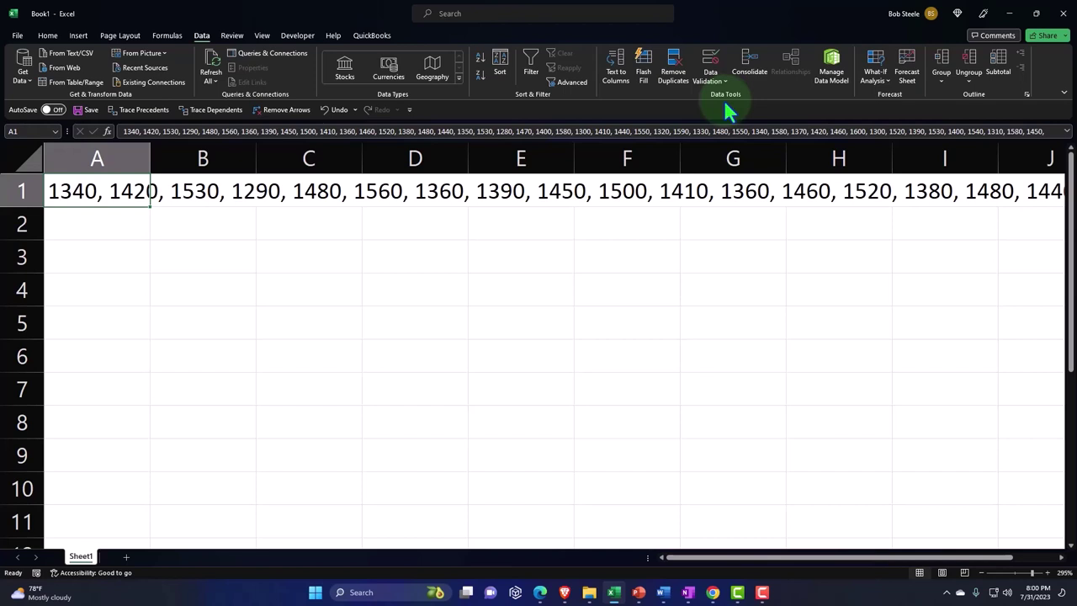
- Launch Text to Columns on A1, move the wizard aside, and choose Delimited
{"action": "left_click", "coordinate": [615, 92]}
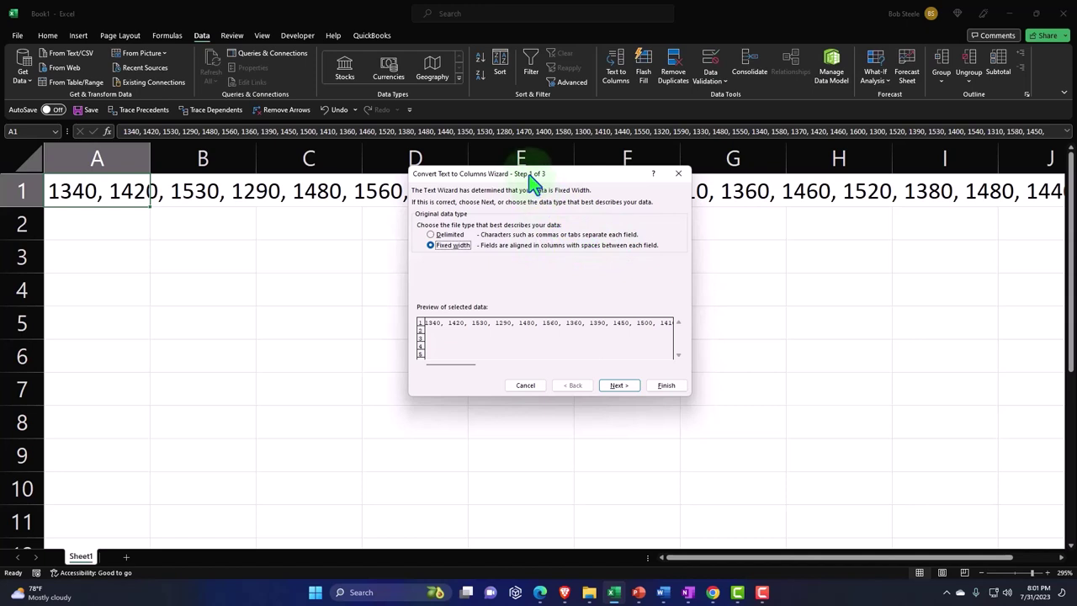
{"action": "left_click_drag", "start_coordinate": [530, 178], "coordinate": [499, 239]}
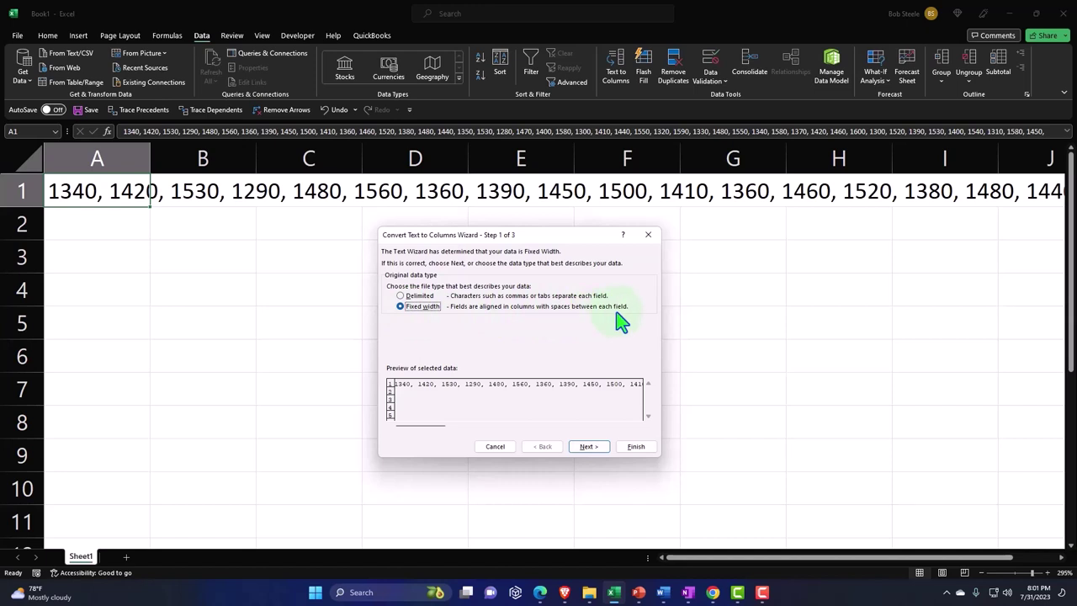
{"action": "left_click", "coordinate": [399, 296]}
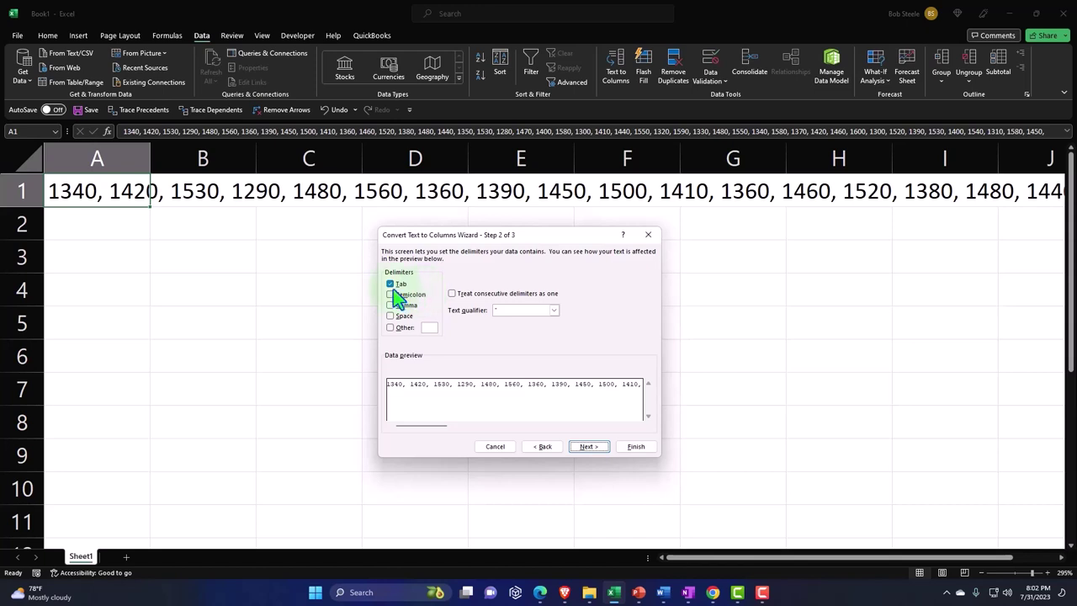
- Set Comma as the only delimiter after trying Space, and advance to Step 3
{"action": "left_click", "coordinate": [391, 286]}
{"action": "left_click", "coordinate": [391, 305]}
{"action": "left_click", "coordinate": [391, 317]}
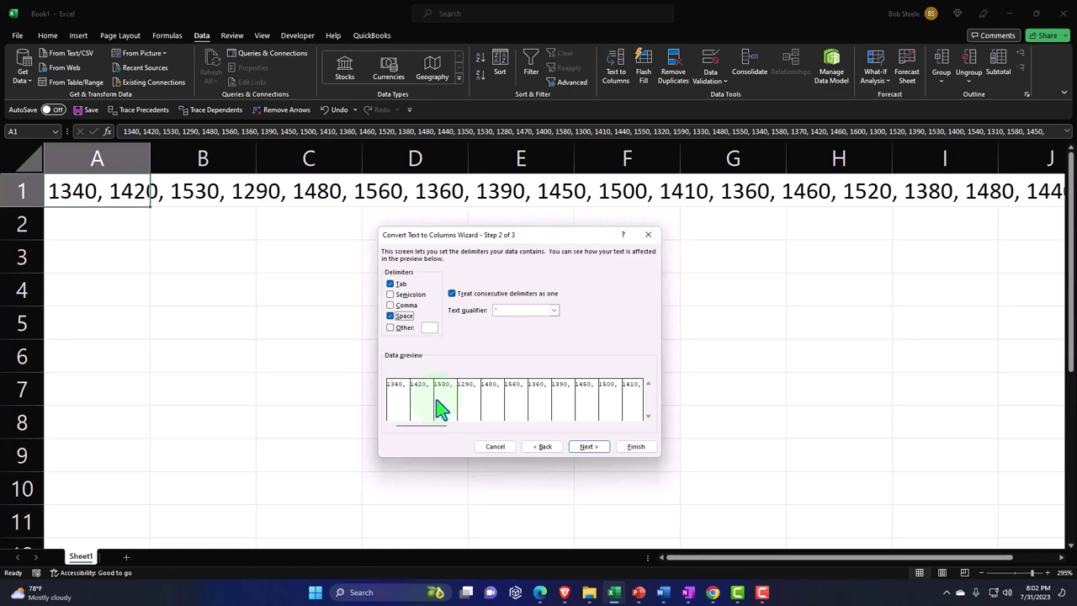
{"action": "left_click", "coordinate": [391, 315]}
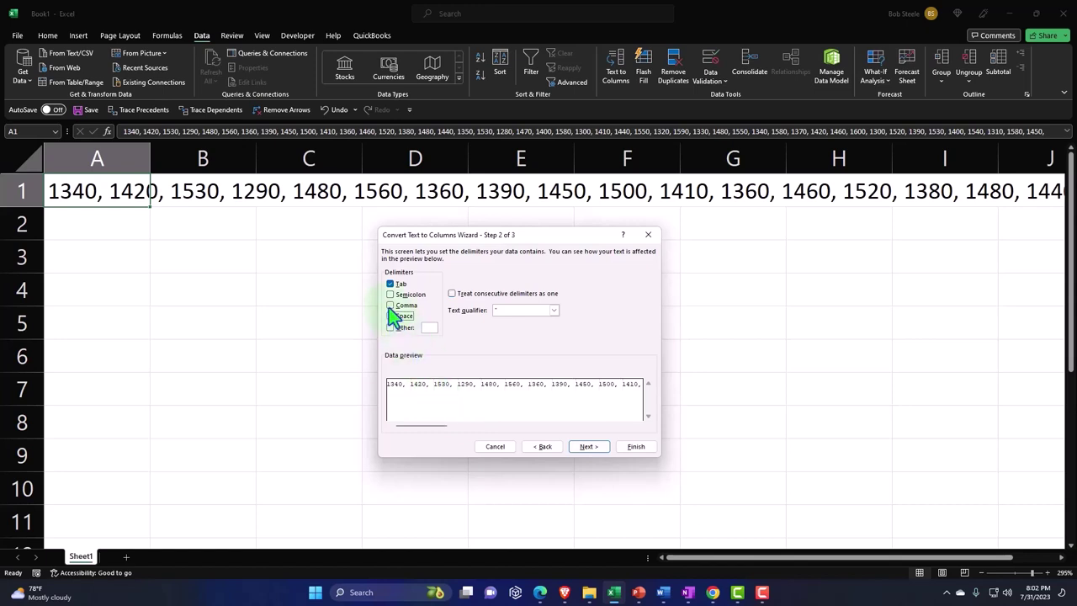
{"action": "left_click", "coordinate": [390, 305]}
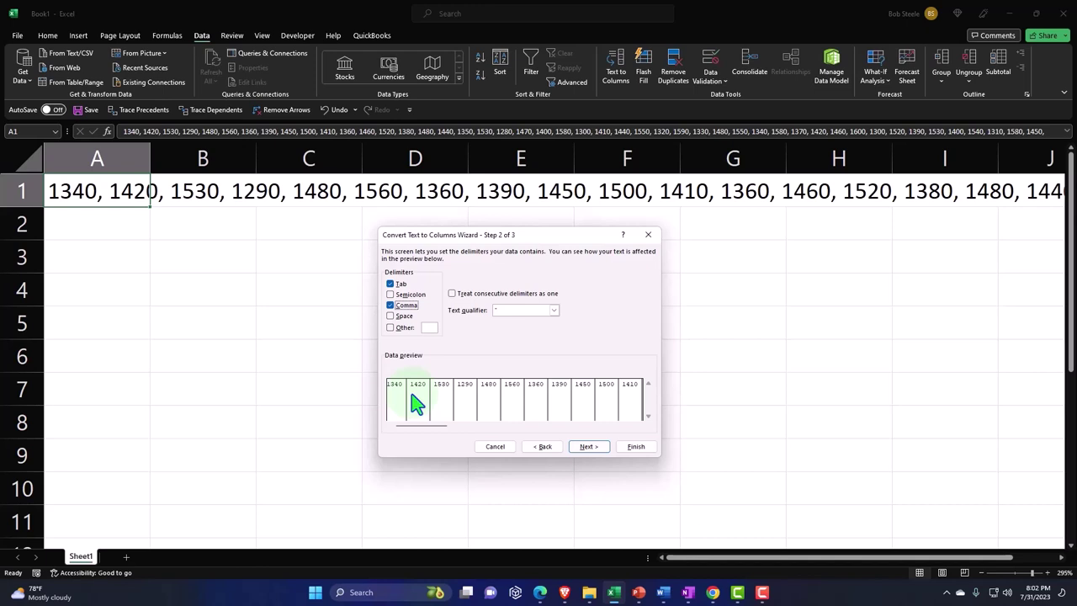
{"action": "left_click", "coordinate": [583, 447]}
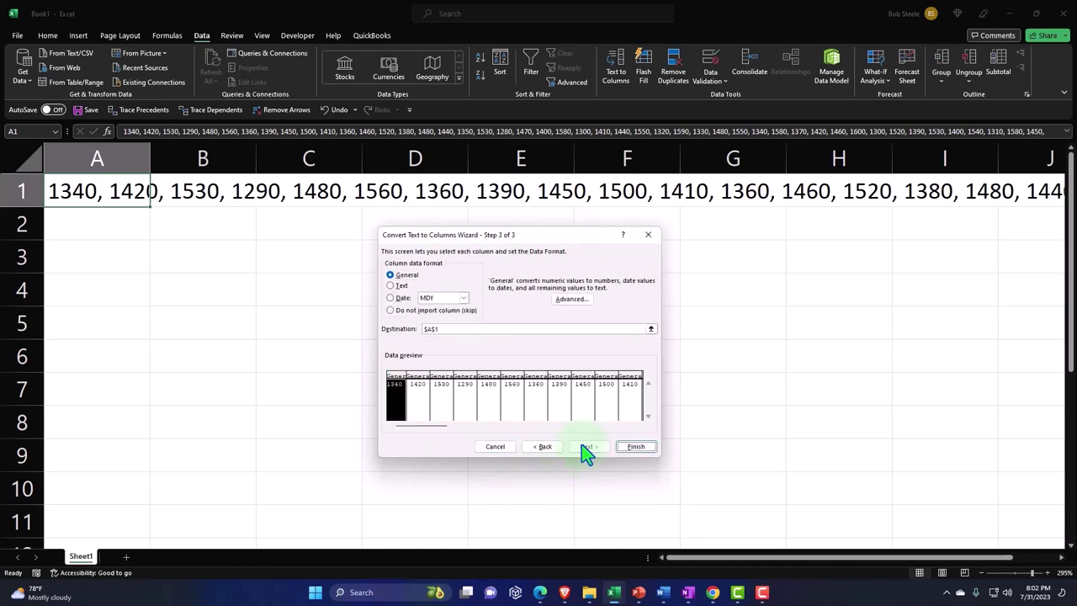
- Finish the split and check the separate score values in cells A1 through D1
{"action": "left_click", "coordinate": [633, 448]}
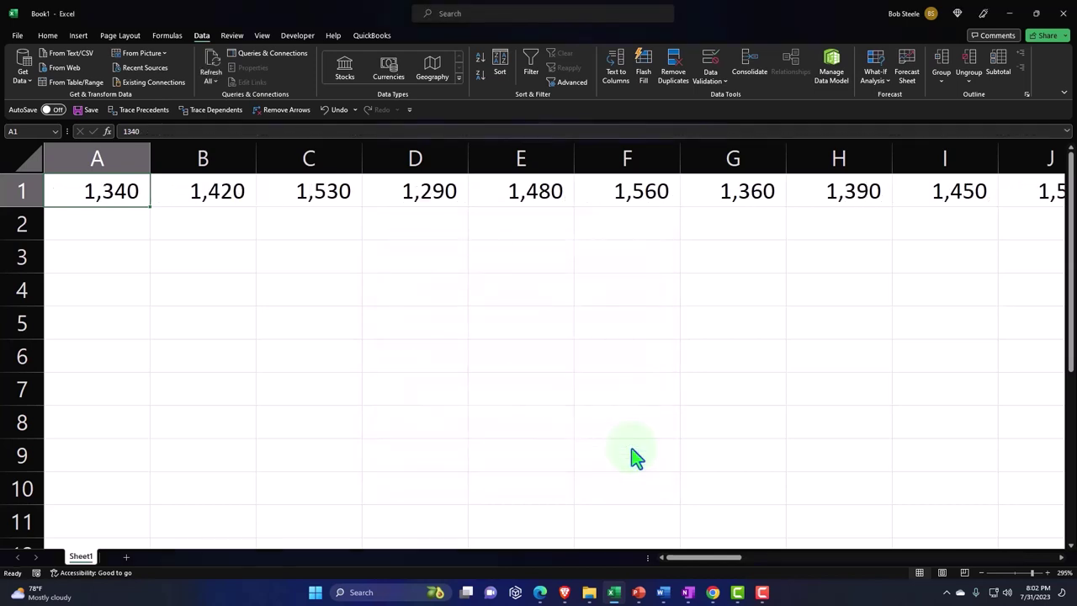
{"action": "left_click", "coordinate": [443, 392]}
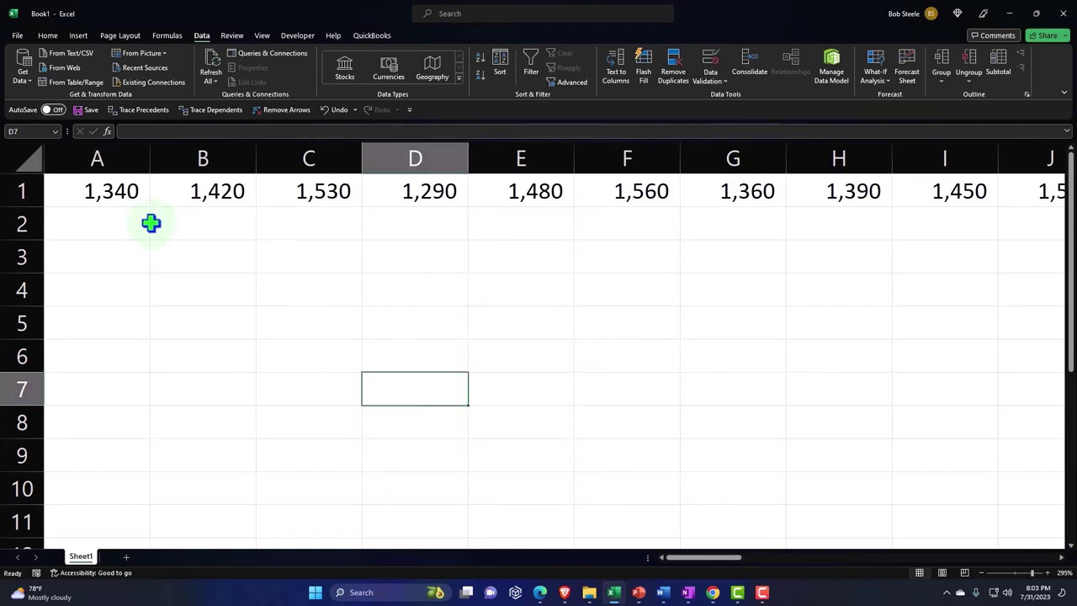
{"action": "left_click", "coordinate": [122, 193]}
{"action": "left_click", "coordinate": [187, 194]}
{"action": "left_click", "coordinate": [290, 190]}
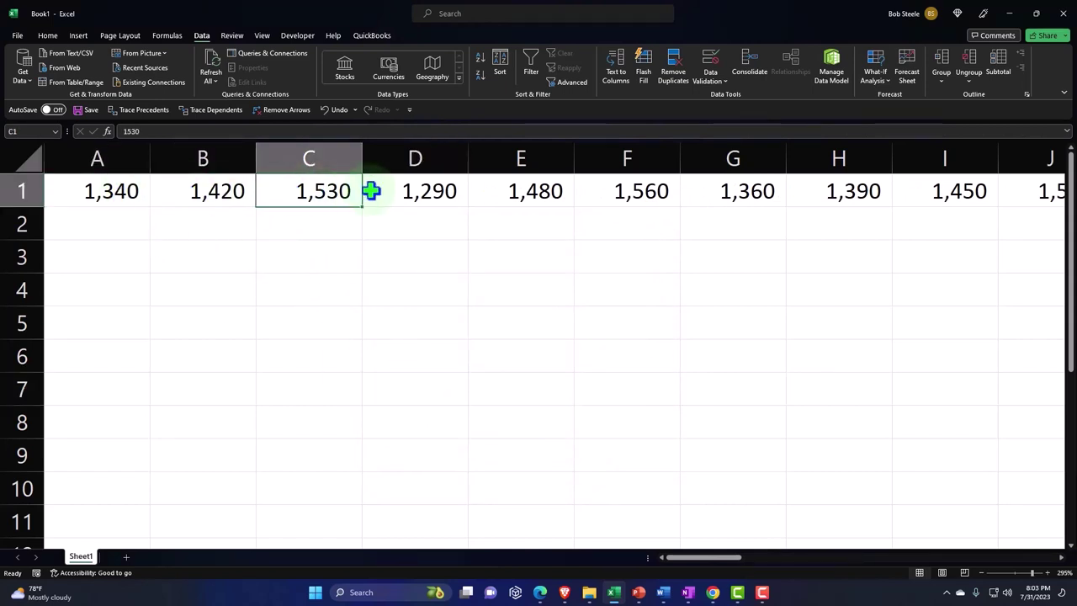
{"action": "left_click", "coordinate": [402, 190]}
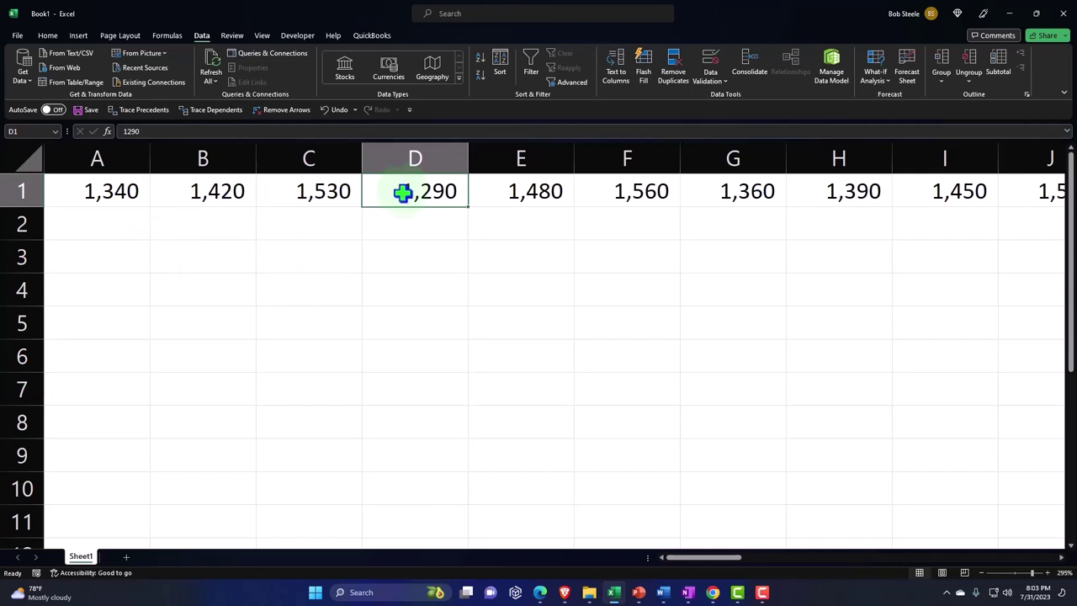
{"action": "left_click", "coordinate": [324, 197]}
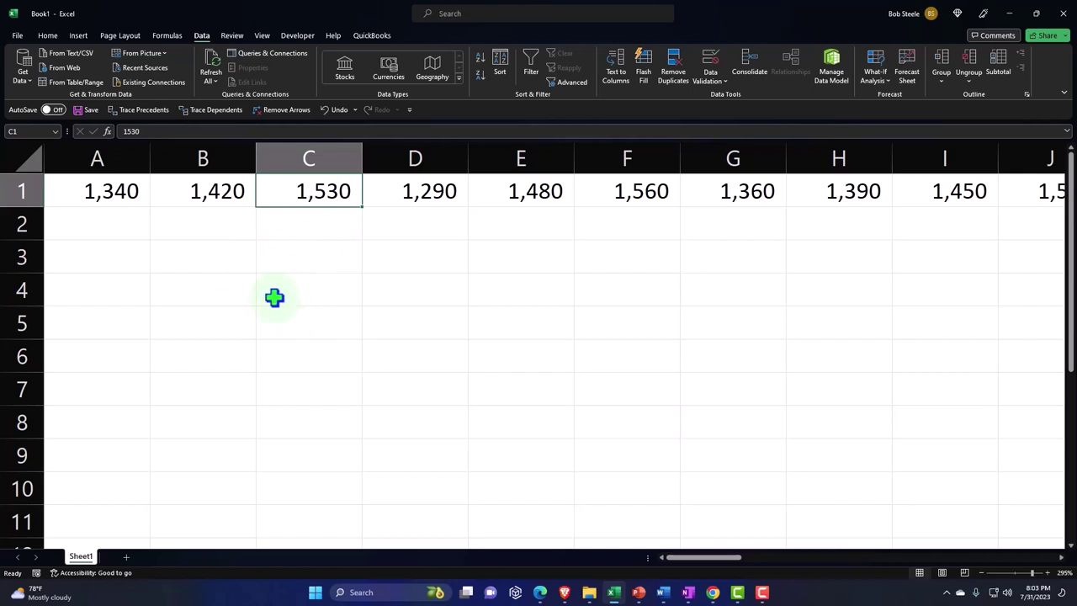
- Select the 50 scores across row 1 from A1 to AX1
{"action": "left_click", "coordinate": [102, 189]}
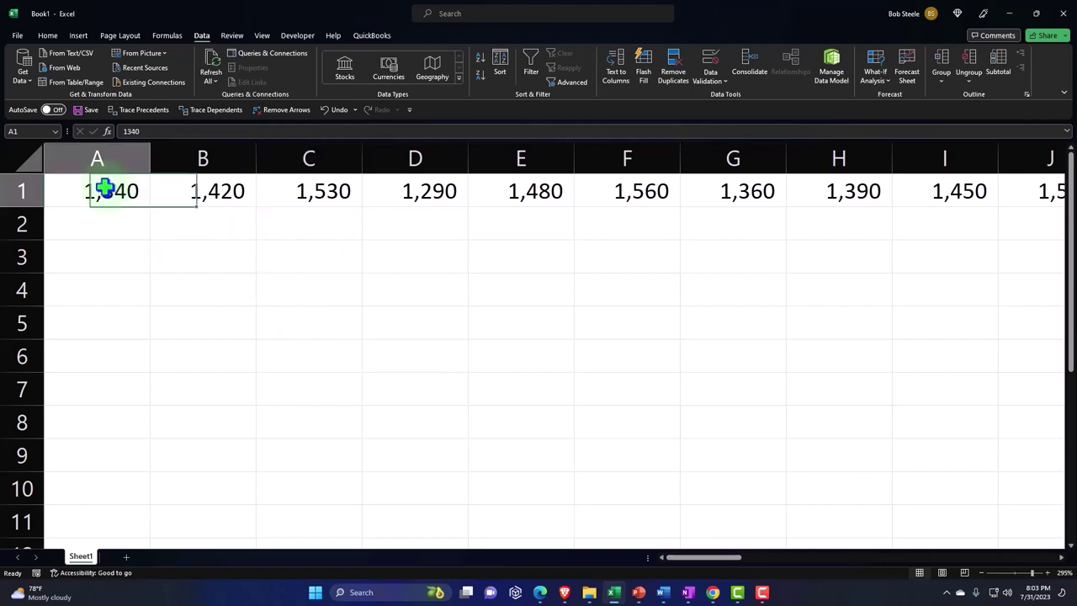
{"action": "scroll", "coordinate": [206, 332], "scroll_direction": "down", "scroll_amount": 1}
{"action": "scroll", "coordinate": [206, 332], "scroll_direction": "down", "scroll_amount": 1}
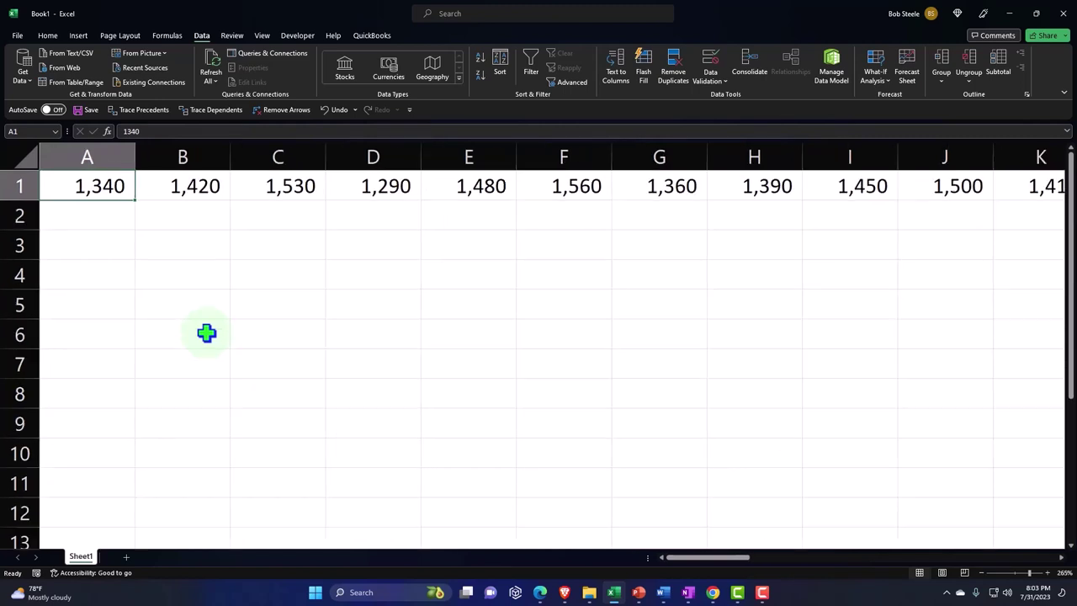
{"action": "mouse_move", "coordinate": [118, 187]}
{"action": "left_mouse_down"}
{"action": "mouse_move", "coordinate": [1073, 166]}
{"action": "mouse_move", "coordinate": [897, 197]}
{"action": "left_mouse_up"}
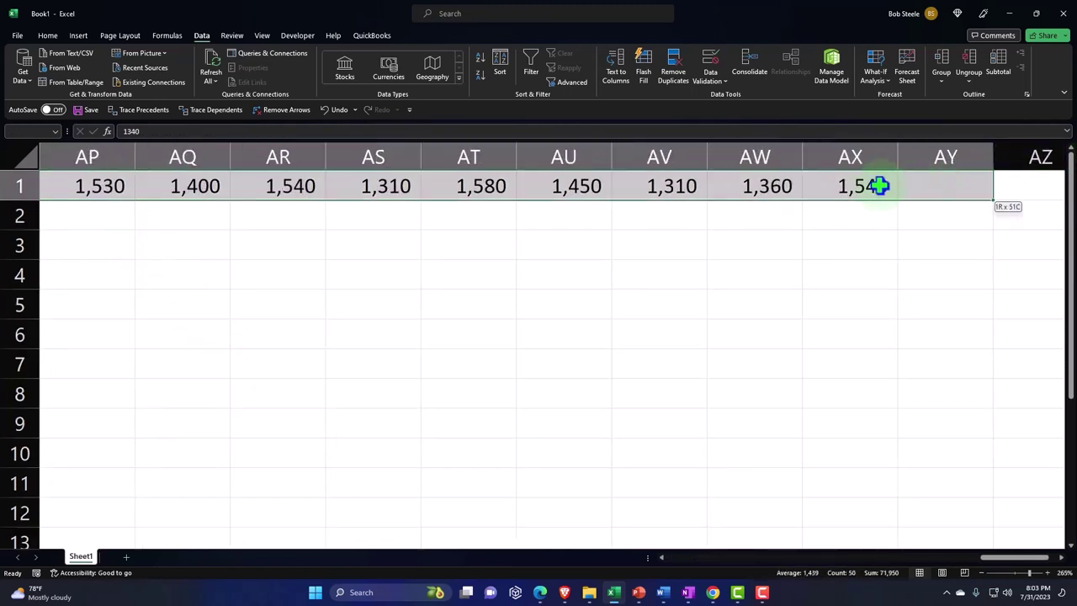
{"action": "left_click_drag", "start_coordinate": [897, 197], "coordinate": [858, 184]}
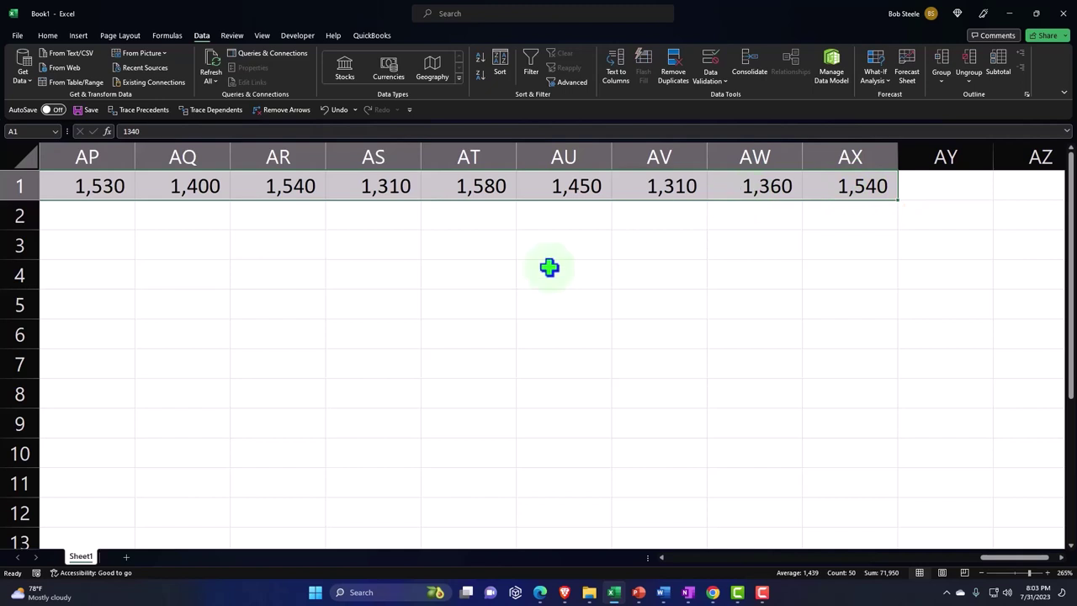
- Insert a histogram of the selected scores from the statistical chart types
{"action": "left_click", "coordinate": [79, 35]}
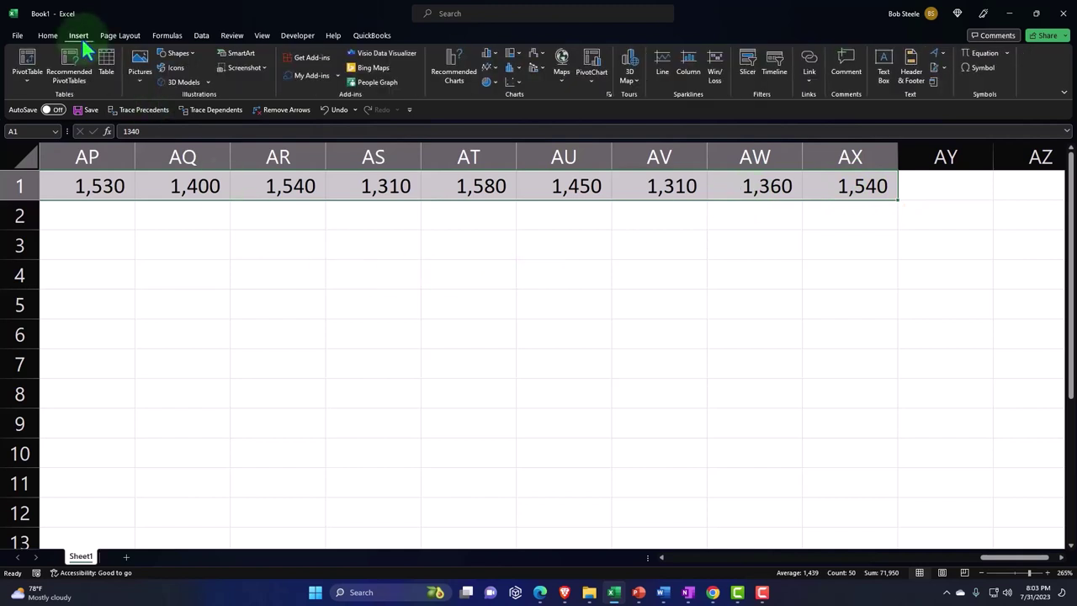
{"action": "left_click", "coordinate": [510, 68]}
{"action": "left_click", "coordinate": [516, 108]}
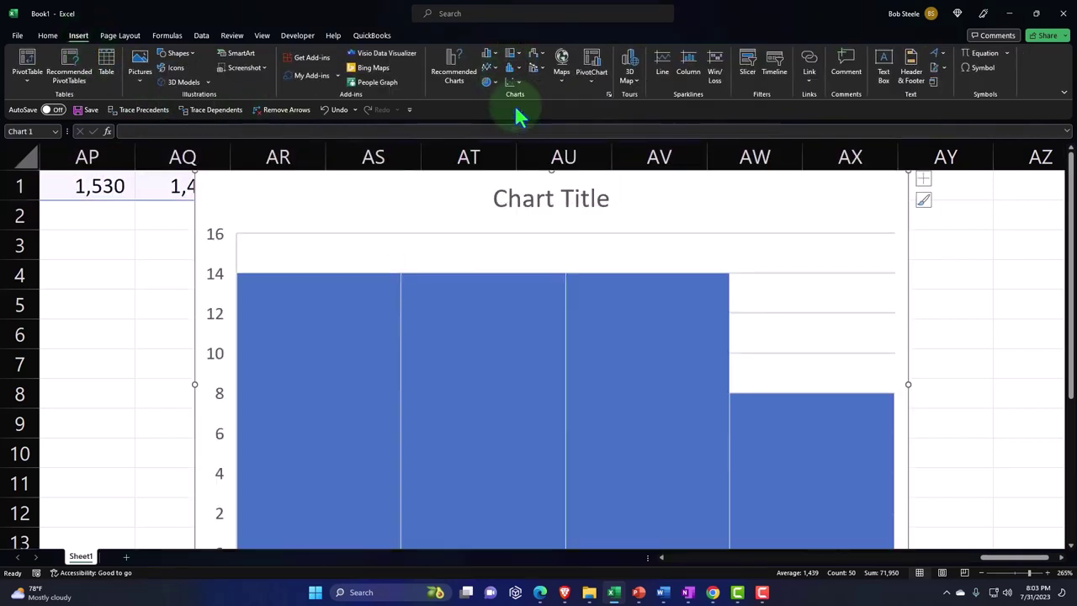
- Delete the histogram and scroll the sheet back to column A
{"action": "left_click", "coordinate": [196, 304]}
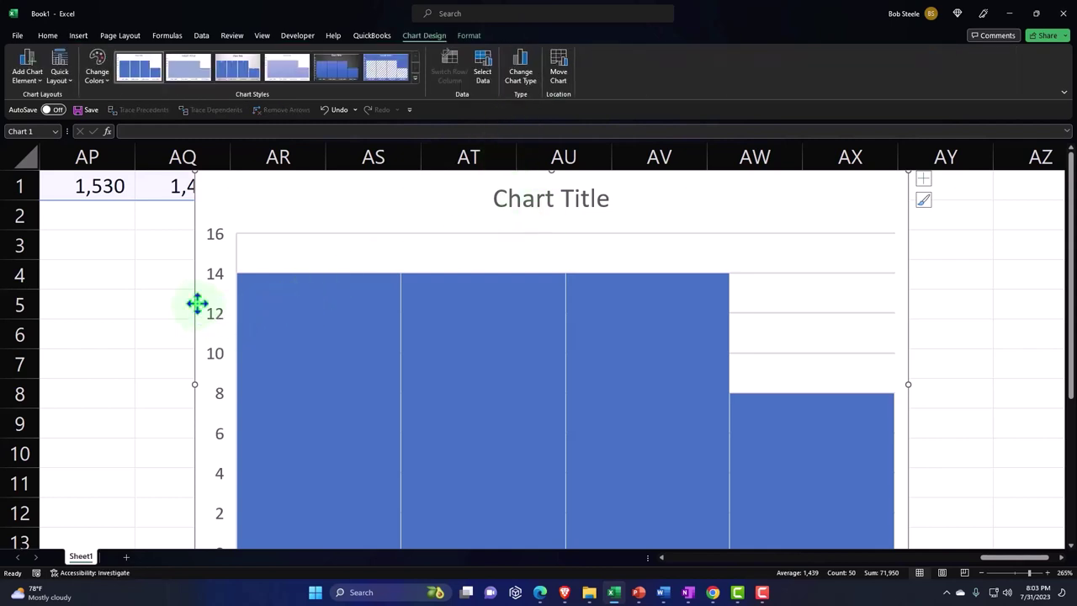
{"action": "key", "text": "Delete"}
{"action": "left_click", "coordinate": [413, 353]}
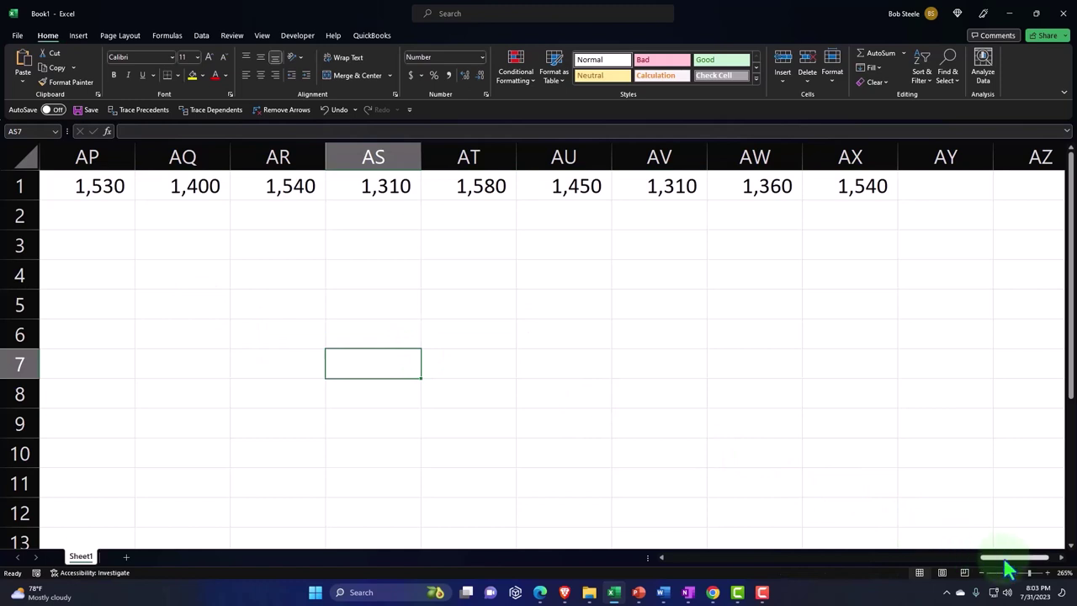
{"action": "left_click_drag", "start_coordinate": [1005, 558], "coordinate": [379, 562]}
{"action": "left_click", "coordinate": [264, 354]}
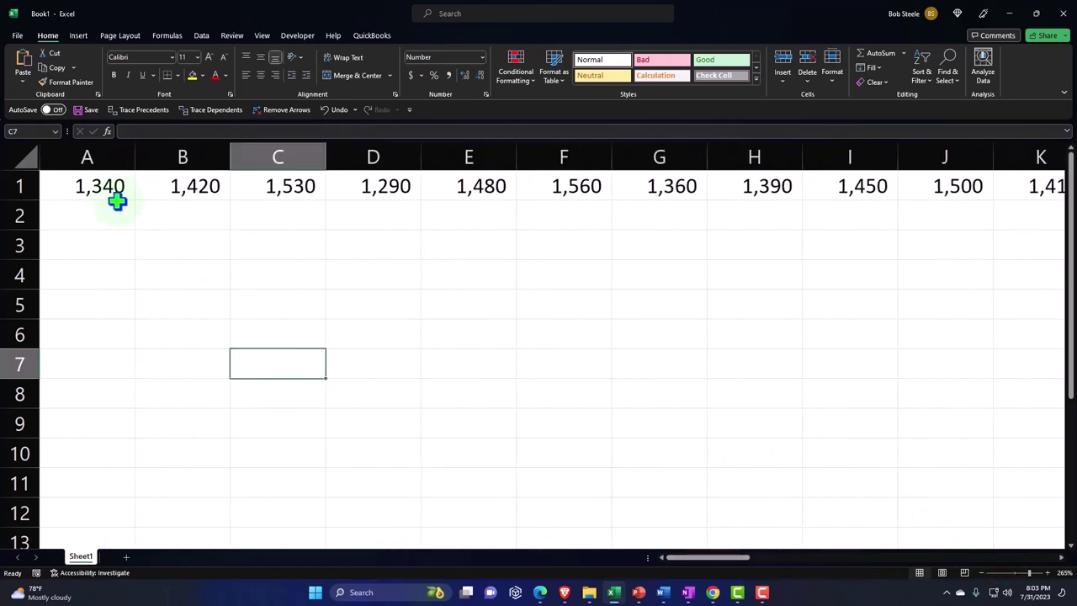
- Select A1:AX1 and copy the 50 scores
{"action": "mouse_move", "coordinate": [106, 187]}
{"action": "left_mouse_down"}
{"action": "mouse_move", "coordinate": [1074, 187]}
{"action": "mouse_move", "coordinate": [864, 199]}
{"action": "left_mouse_up"}
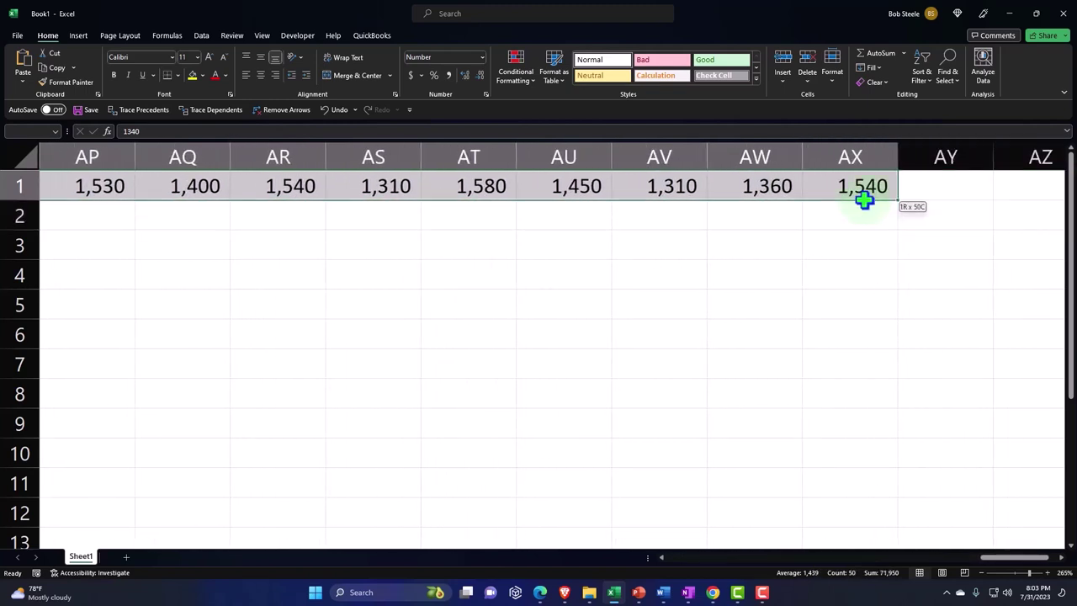
{"action": "left_click_drag", "start_coordinate": [864, 199], "coordinate": [864, 200]}
{"action": "right_click", "coordinate": [664, 187]}
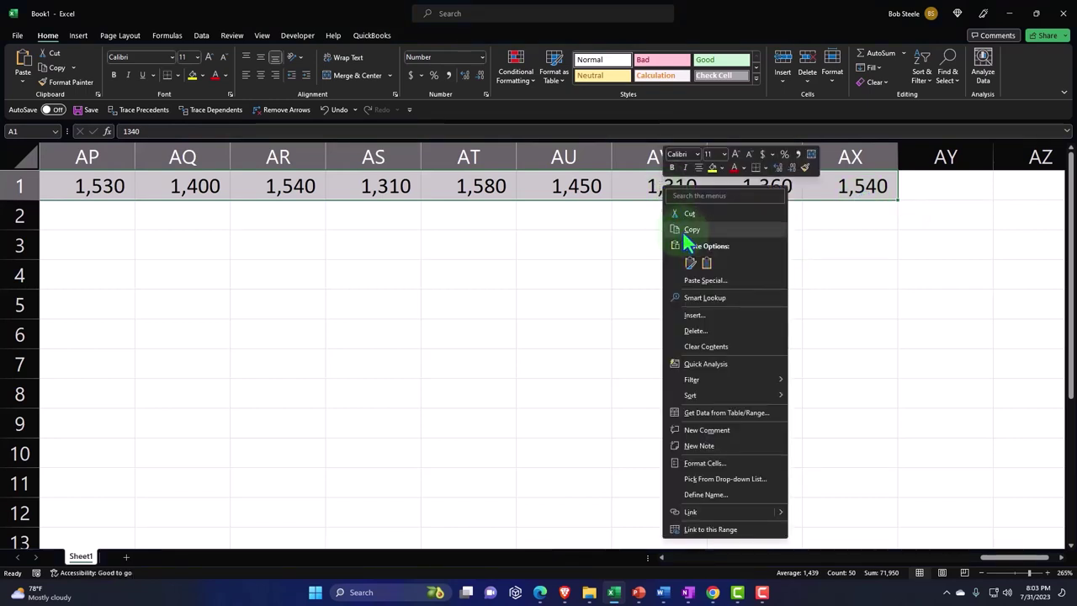
{"action": "left_click", "coordinate": [723, 233]}
{"action": "scroll", "coordinate": [721, 238], "scroll_direction": "left", "scroll_amount": 15}
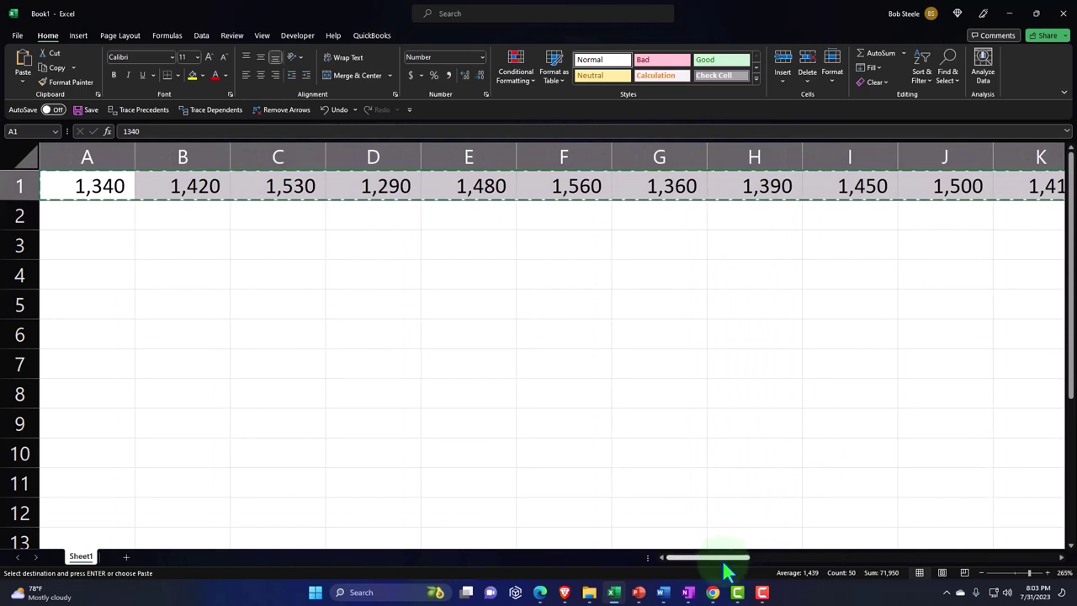
{"action": "left_click_drag", "start_coordinate": [726, 570], "coordinate": [669, 570]}
- Paste Special the scores into A3 with Transpose so they run down column A
{"action": "left_click", "coordinate": [103, 248]}
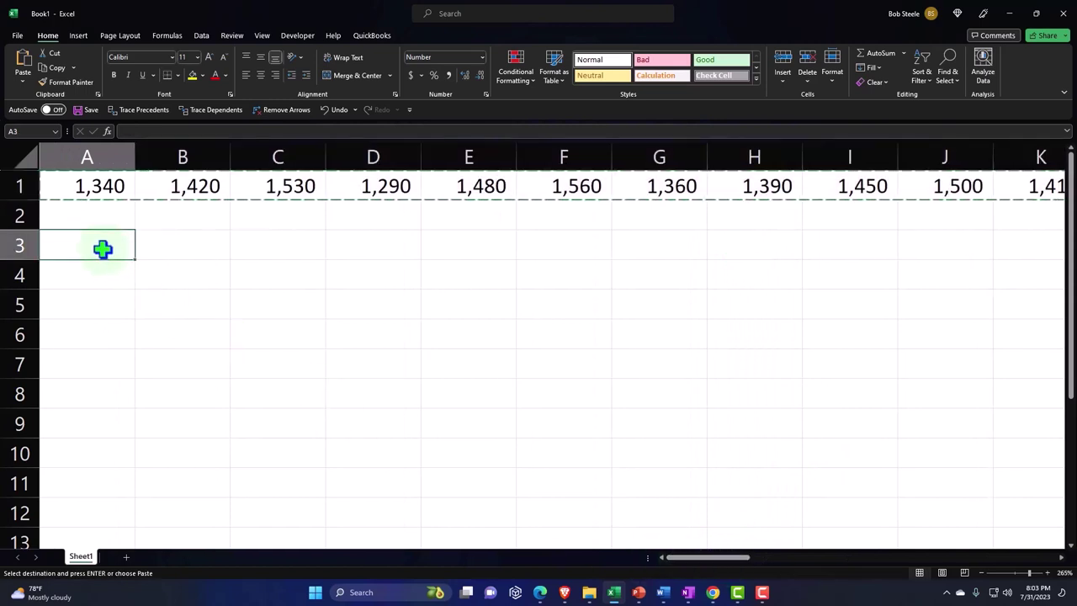
{"action": "right_click", "coordinate": [103, 248]}
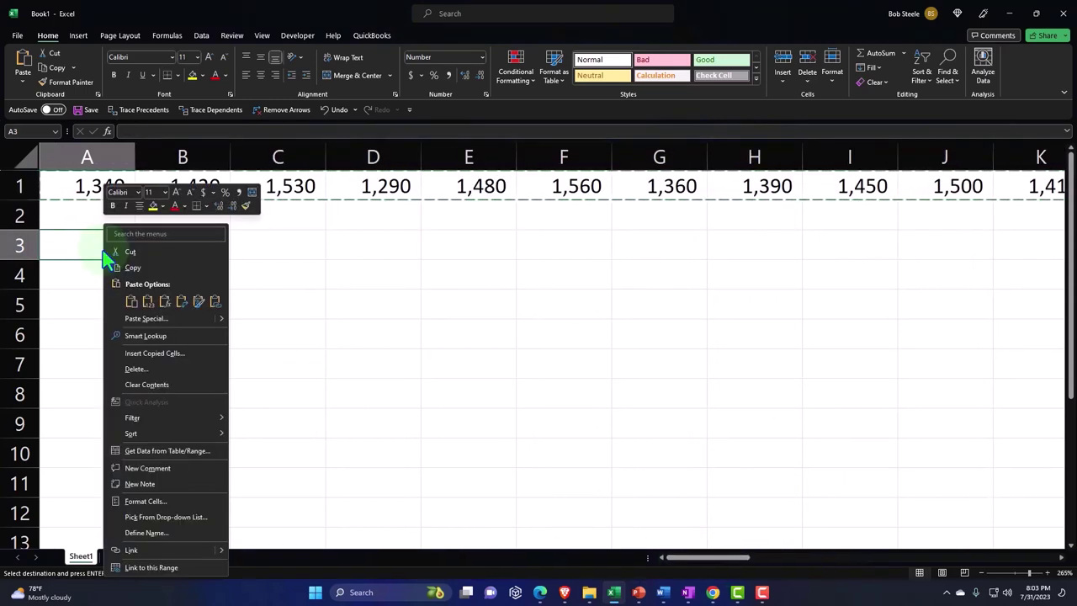
{"action": "left_click", "coordinate": [165, 320]}
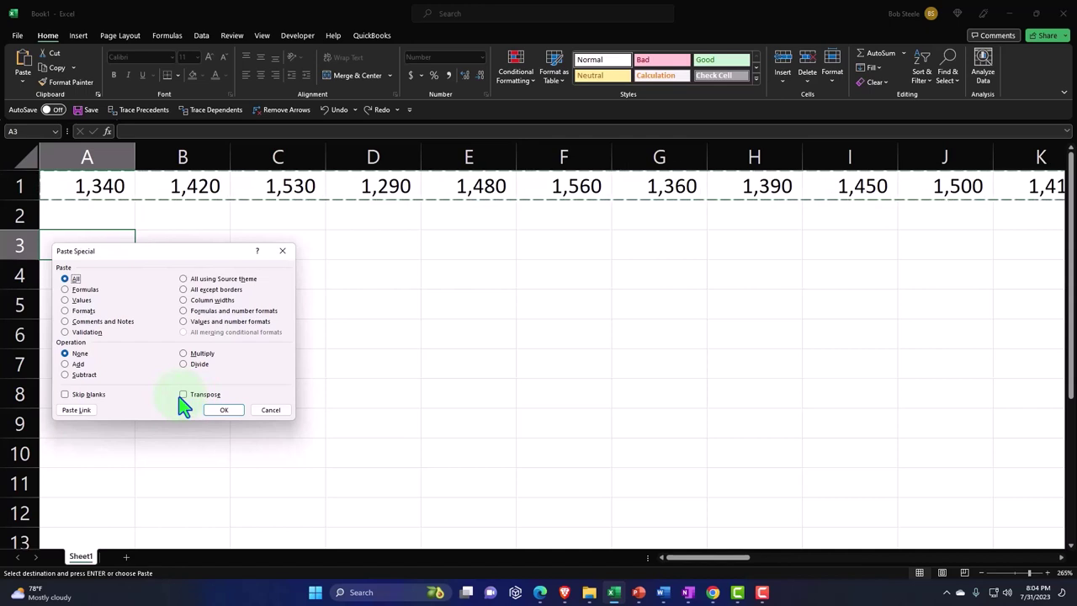
{"action": "left_click", "coordinate": [183, 394]}
{"action": "left_click", "coordinate": [225, 411]}
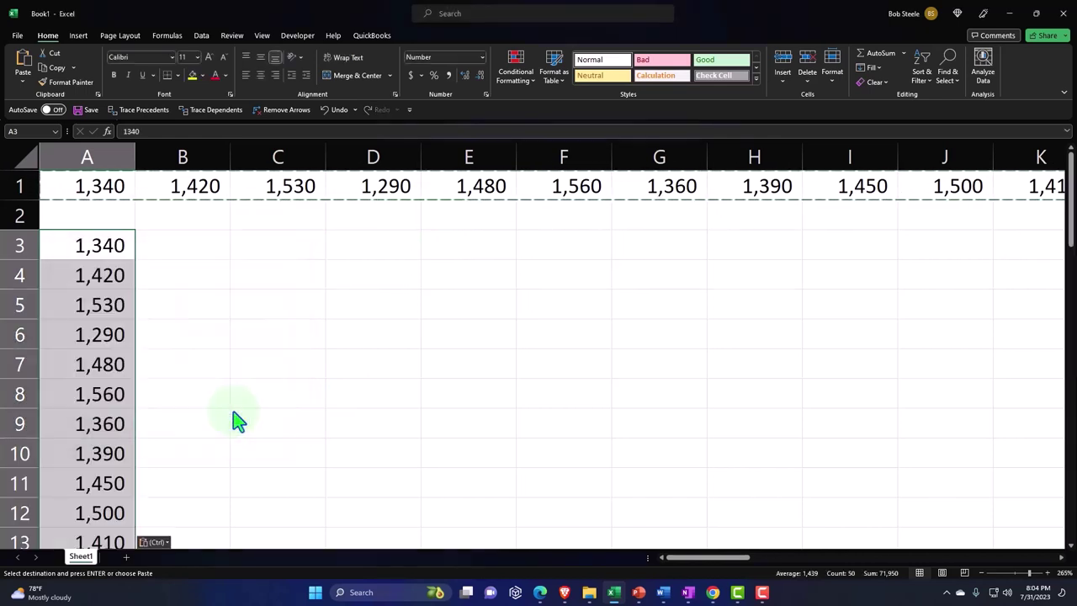
- Deselect the pasted column and scroll to confirm the transposed scores end at row 52
{"action": "left_click", "coordinate": [235, 416]}
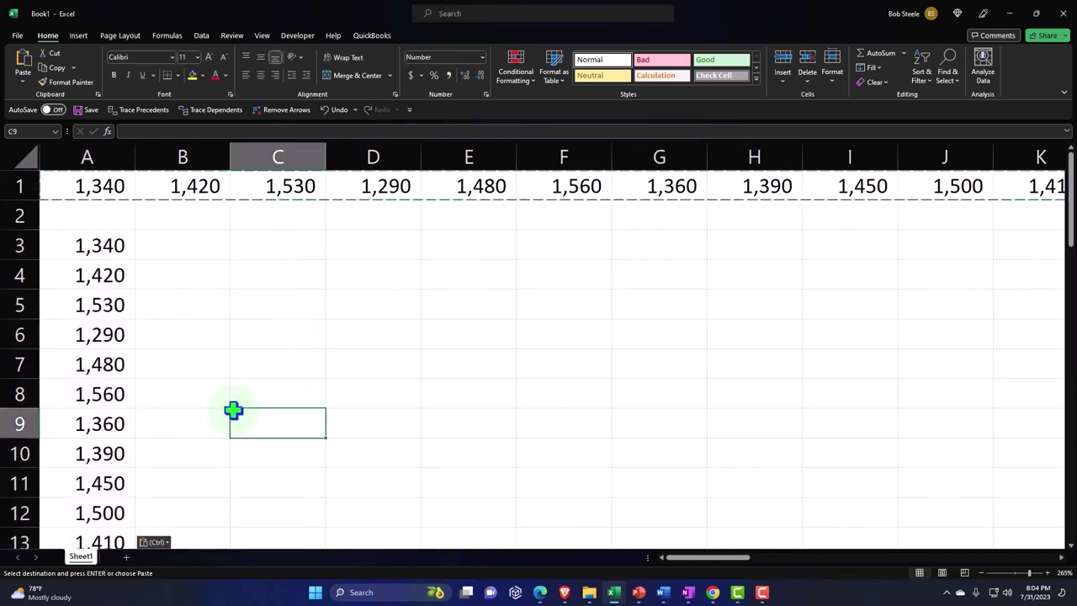
{"action": "scroll", "coordinate": [233, 411], "scroll_direction": "down", "scroll_amount": 2}
{"action": "scroll", "coordinate": [233, 411], "scroll_direction": "down", "scroll_amount": 1}
{"action": "scroll", "coordinate": [233, 411], "scroll_direction": "down", "scroll_amount": 3}
{"action": "scroll", "coordinate": [233, 410], "scroll_direction": "down", "scroll_amount": 3}
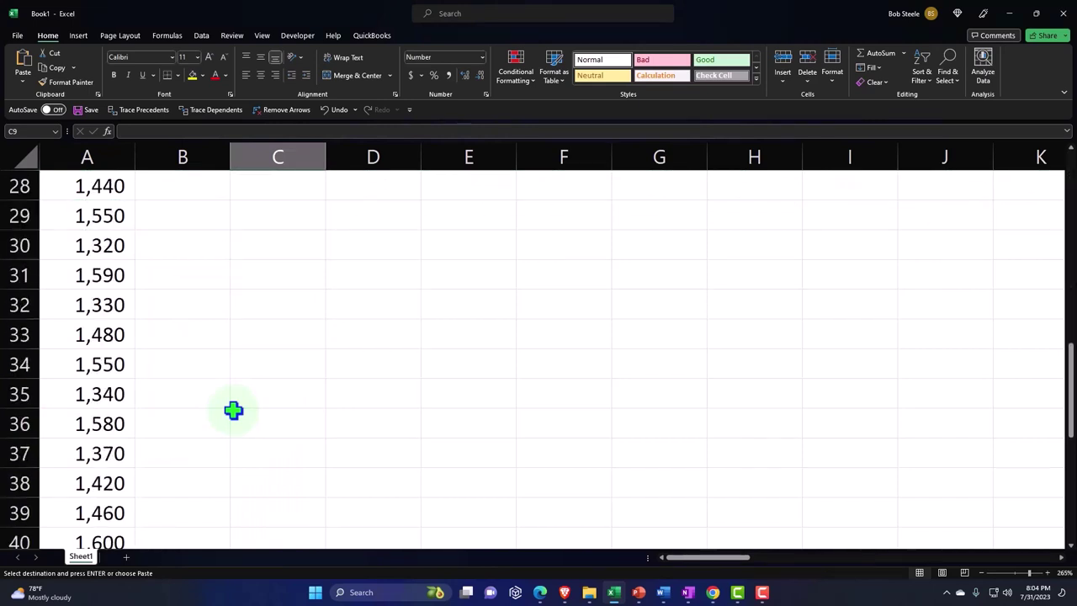
{"action": "scroll", "coordinate": [233, 411], "scroll_direction": "down", "scroll_amount": 1}
{"action": "scroll", "coordinate": [233, 410], "scroll_direction": "down", "scroll_amount": 4}
{"action": "scroll", "coordinate": [233, 411], "scroll_direction": "down", "scroll_amount": 1}
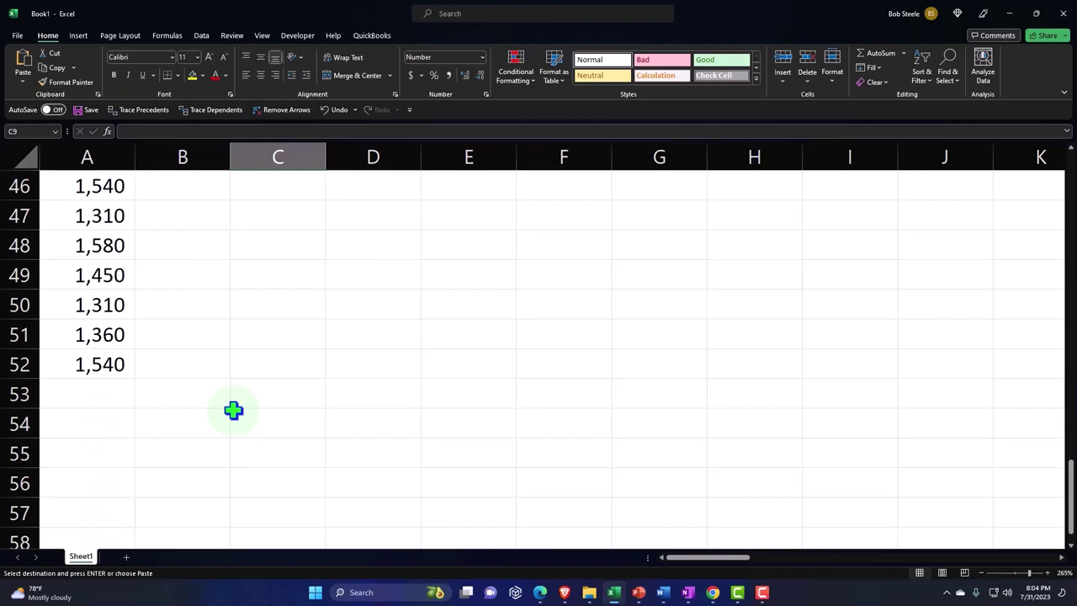
{"action": "scroll", "coordinate": [233, 410], "scroll_direction": "up", "scroll_amount": 5}
{"action": "scroll", "coordinate": [233, 410], "scroll_direction": "up", "scroll_amount": 8}
{"action": "scroll", "coordinate": [233, 411], "scroll_direction": "up", "scroll_amount": 2}
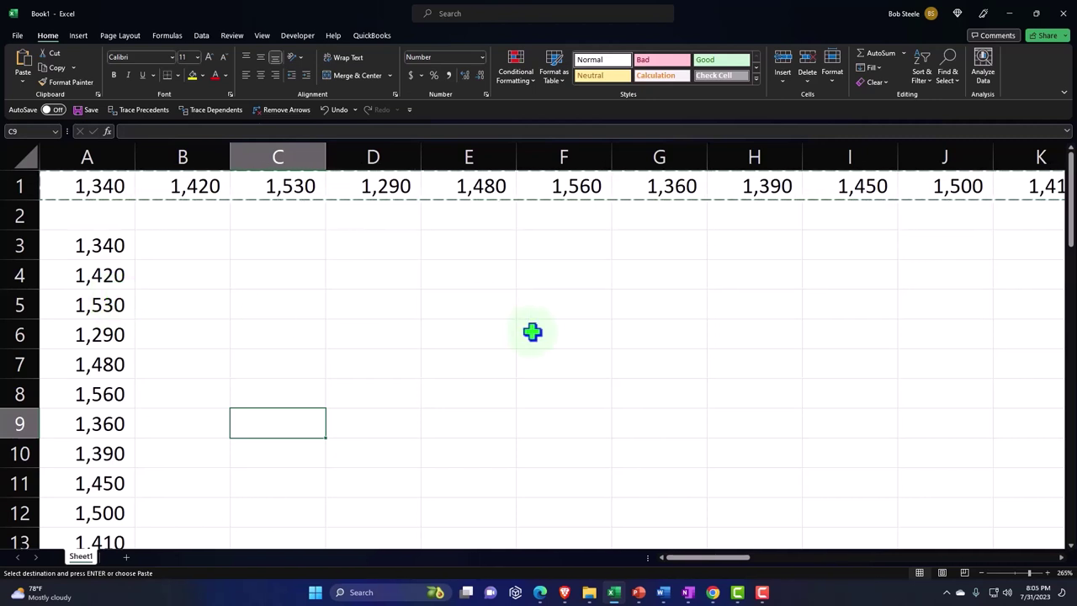
- In ChatGPT, scroll down to the reply listing 100 approximate SAT scores out of 1600
{"action": "left_click", "coordinate": [712, 592]}
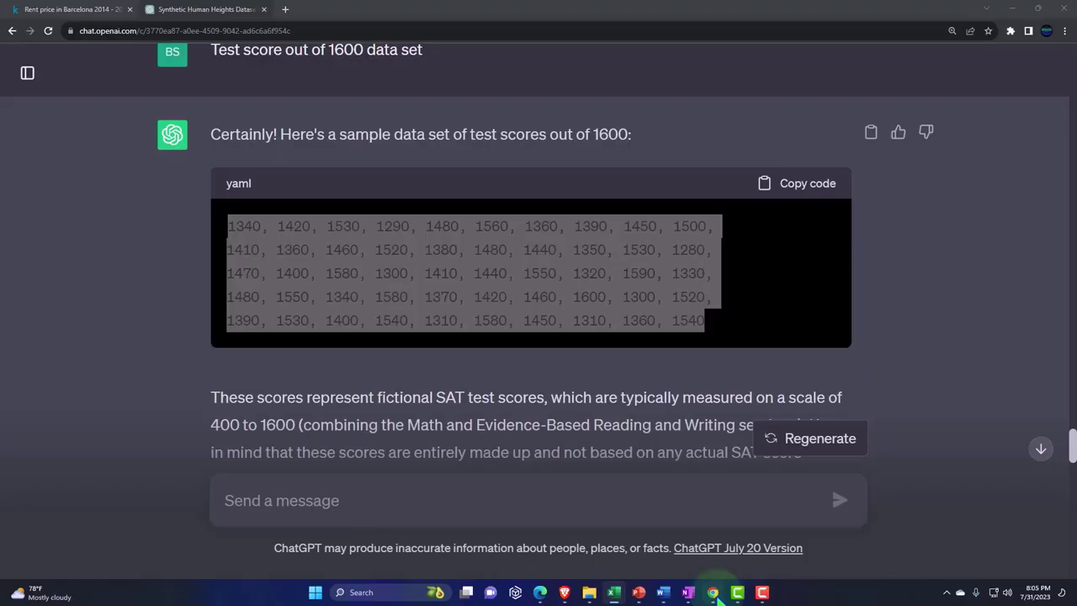
{"action": "scroll", "coordinate": [513, 273], "scroll_direction": "down", "scroll_amount": 5}
{"action": "scroll", "coordinate": [512, 276], "scroll_direction": "down", "scroll_amount": 4}
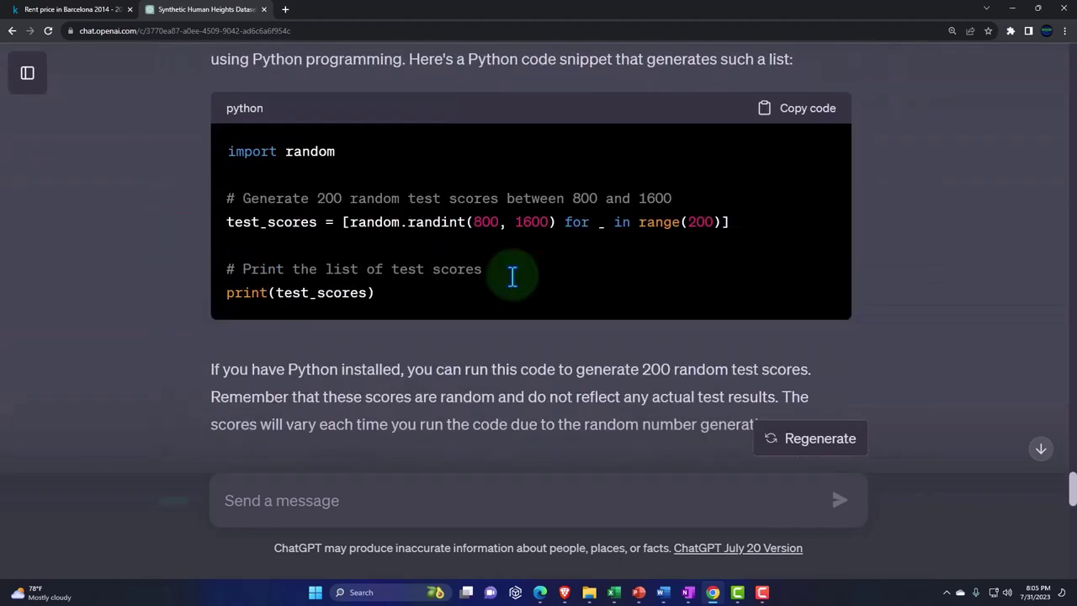
{"action": "scroll", "coordinate": [515, 282], "scroll_direction": "down", "scroll_amount": 2}
{"action": "scroll", "coordinate": [514, 284], "scroll_direction": "down", "scroll_amount": 4}
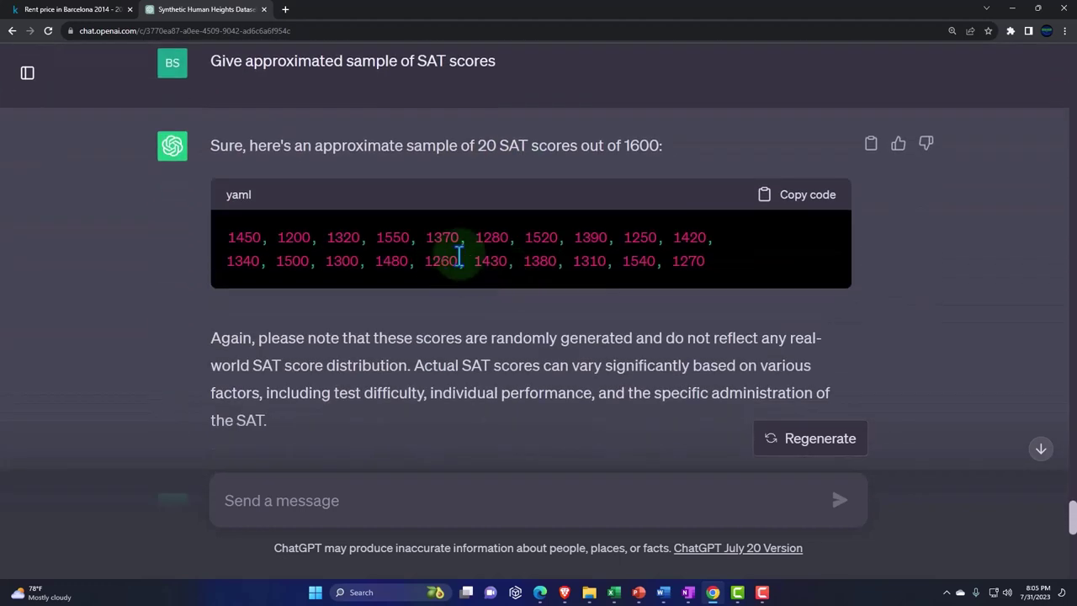
{"action": "scroll", "coordinate": [457, 250], "scroll_direction": "down", "scroll_amount": 4}
{"action": "scroll", "coordinate": [415, 305], "scroll_direction": "down", "scroll_amount": 2}
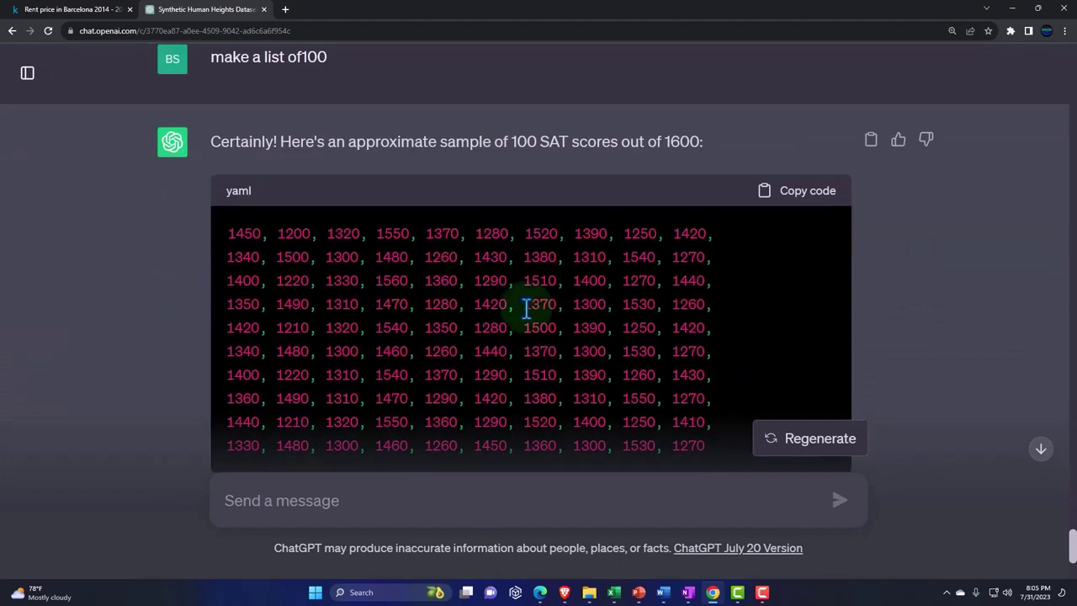
{"action": "scroll", "coordinate": [525, 309], "scroll_direction": "down", "scroll_amount": 2}
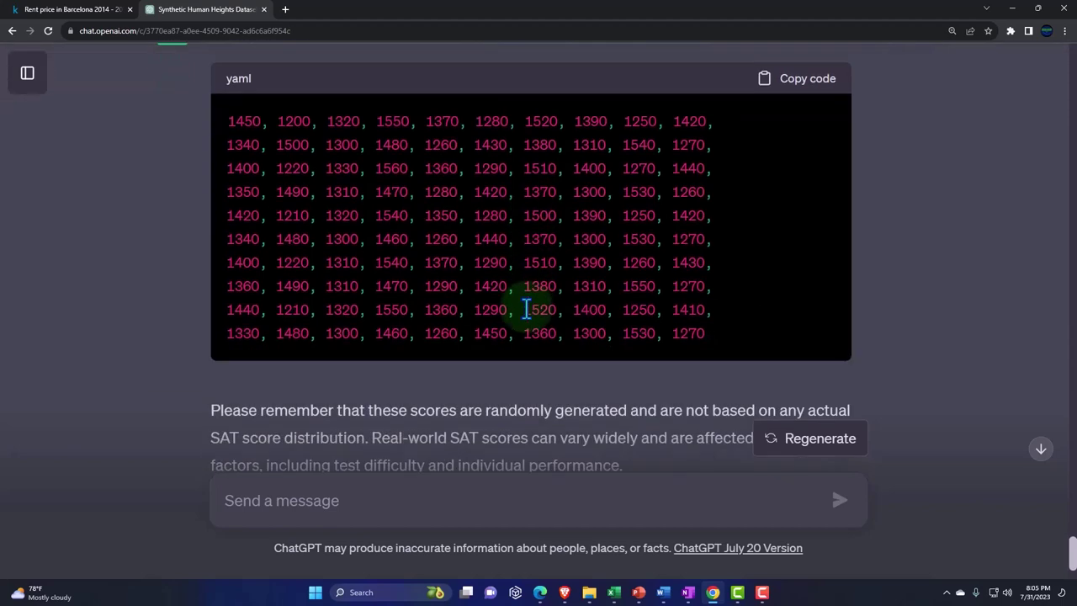
{"action": "scroll", "coordinate": [525, 309], "scroll_direction": "down", "scroll_amount": 2}
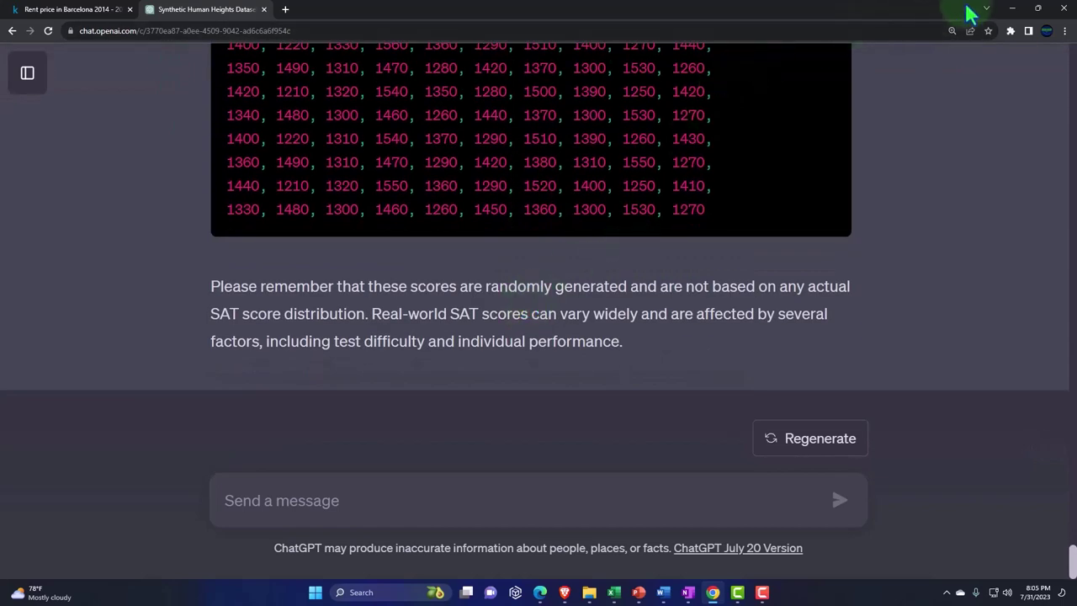
- Back in Excel, delete the horizontal score row 1 and blank row 2
{"action": "left_click", "coordinate": [1010, 8]}
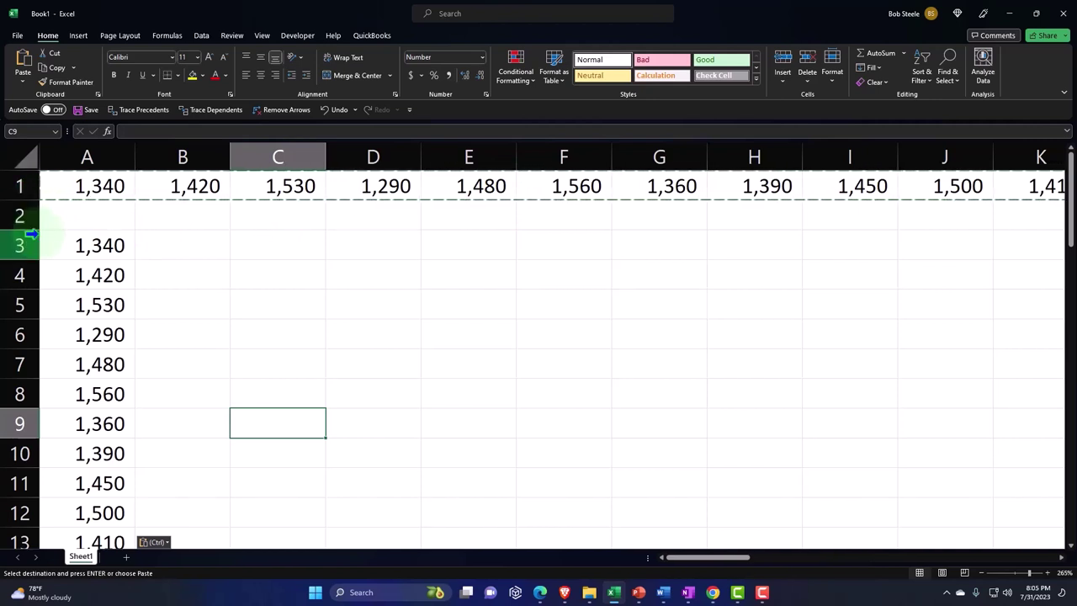
{"action": "left_click", "coordinate": [7, 184]}
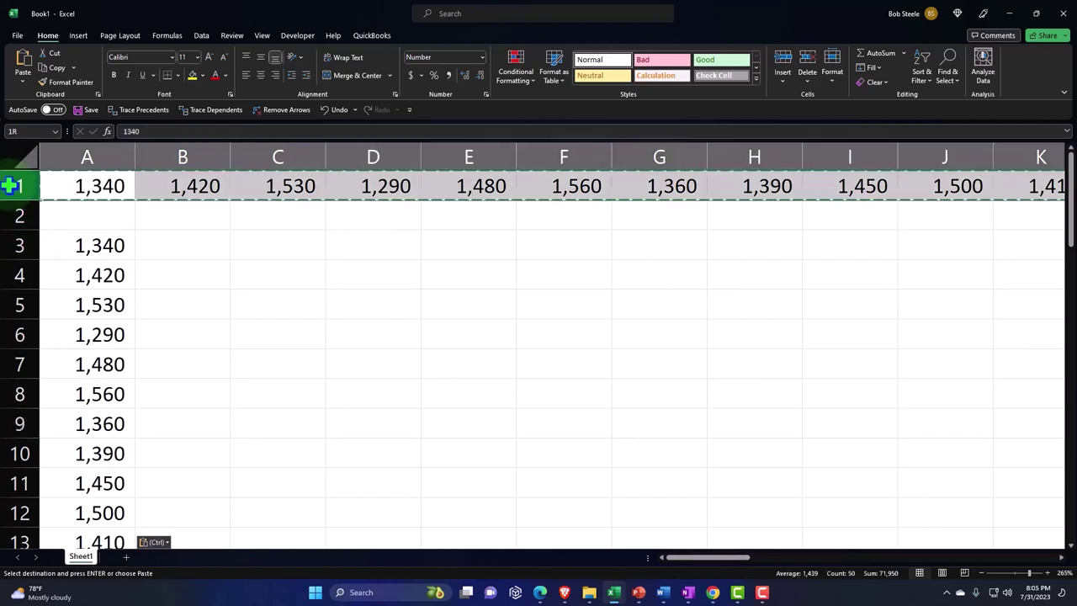
{"action": "left_click_drag", "start_coordinate": [7, 185], "coordinate": [7, 210]}
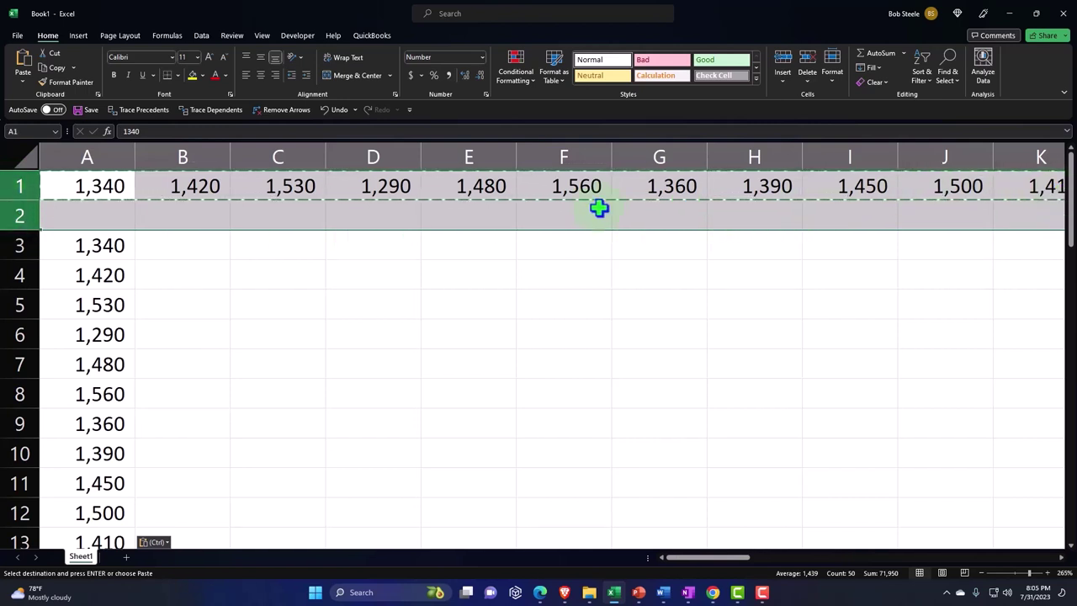
{"action": "right_click", "coordinate": [301, 217]}
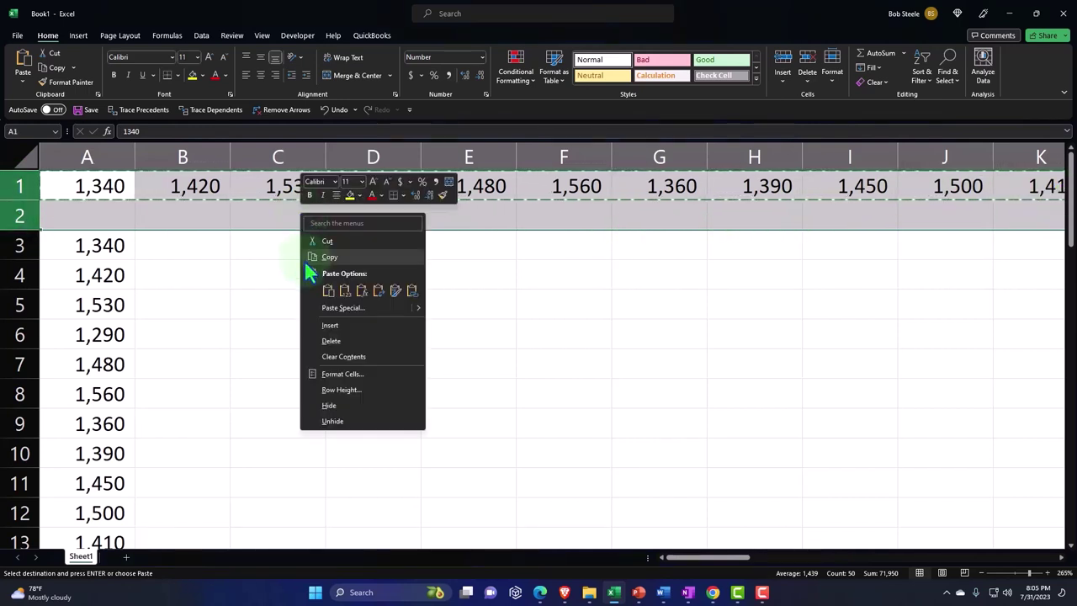
{"action": "left_click", "coordinate": [319, 340]}
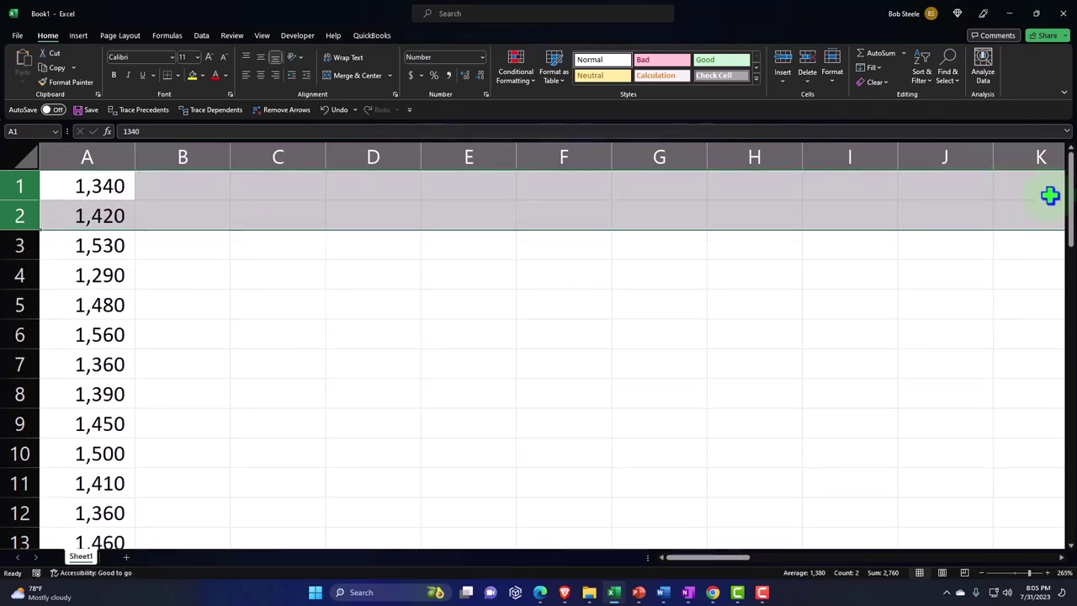
{"action": "left_click", "coordinate": [598, 356]}
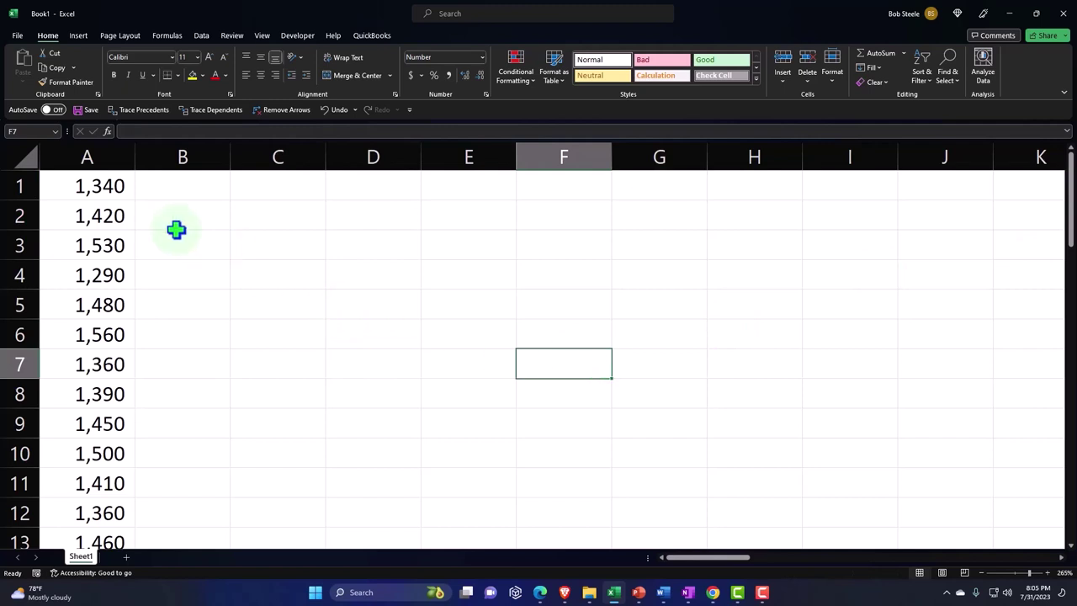
- Select row 1 and open its options menu, then dismiss it without changes
{"action": "left_click", "coordinate": [107, 191]}
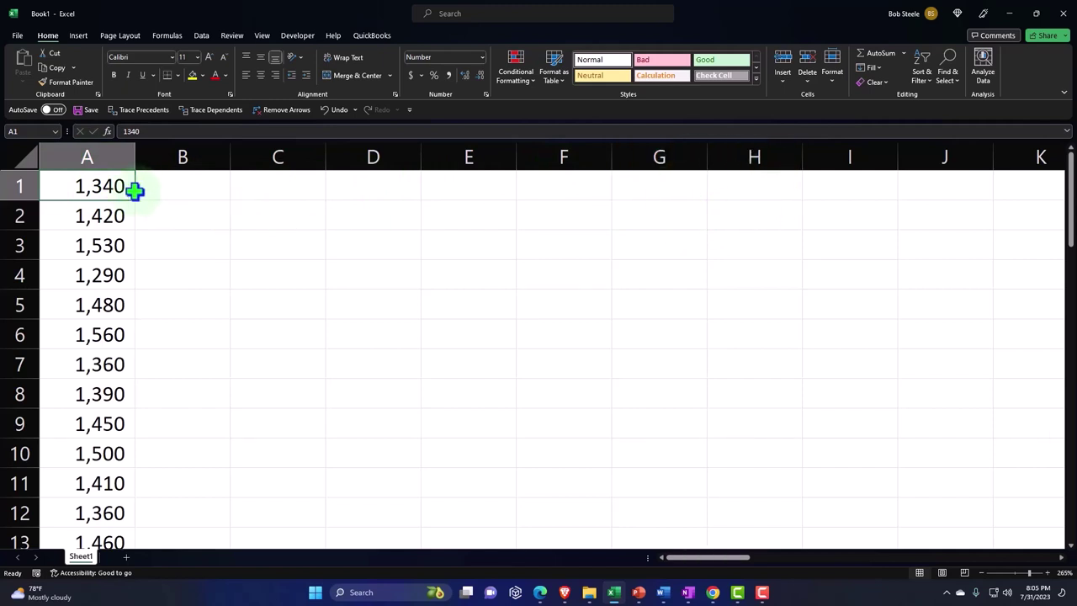
{"action": "left_click", "coordinate": [19, 188]}
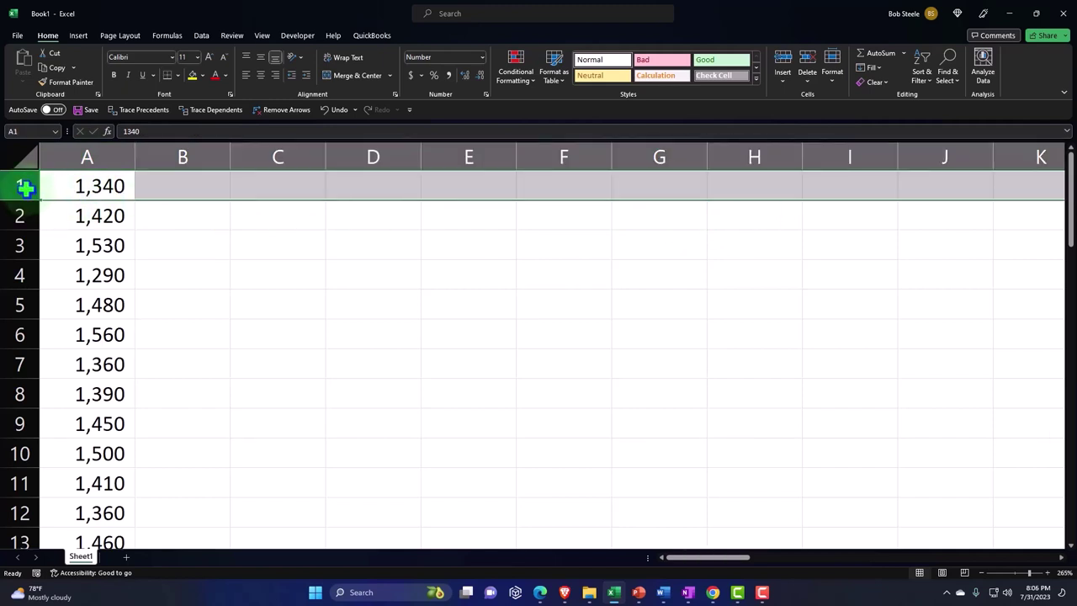
{"action": "right_click", "coordinate": [169, 189]}
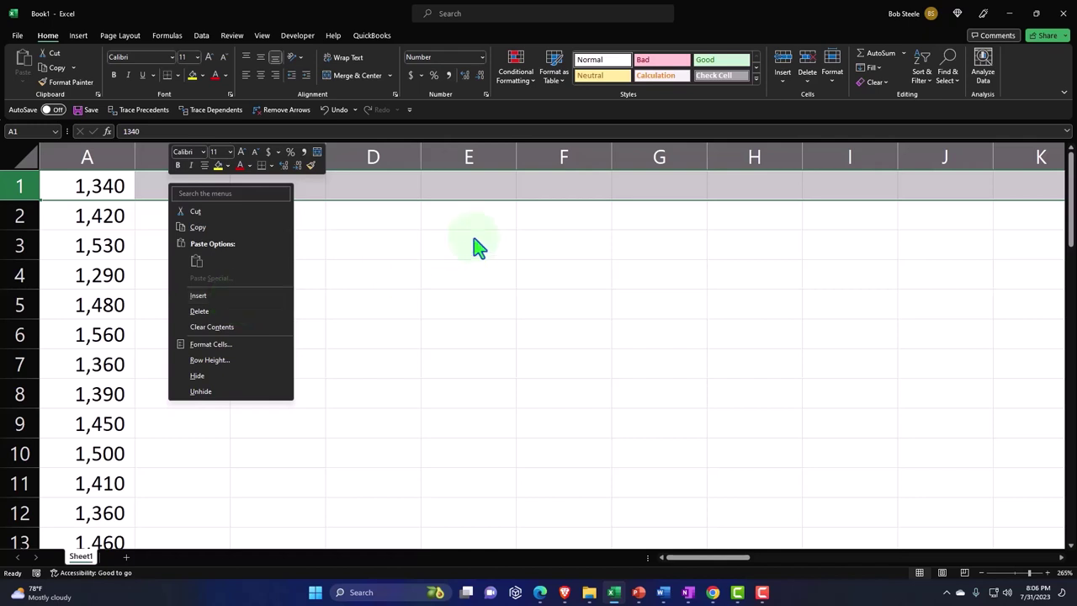
{"action": "key", "text": "Escape"}
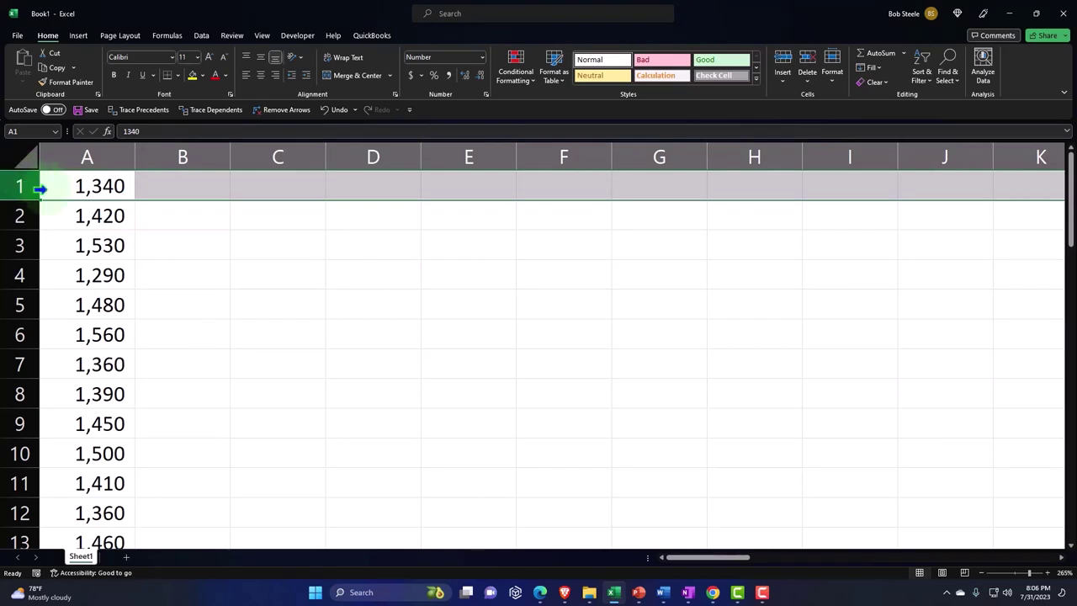
{"action": "left_click", "coordinate": [335, 243]}
- Enter the test text 'ojhh' in cell G1
{"action": "left_click", "coordinate": [847, 179]}
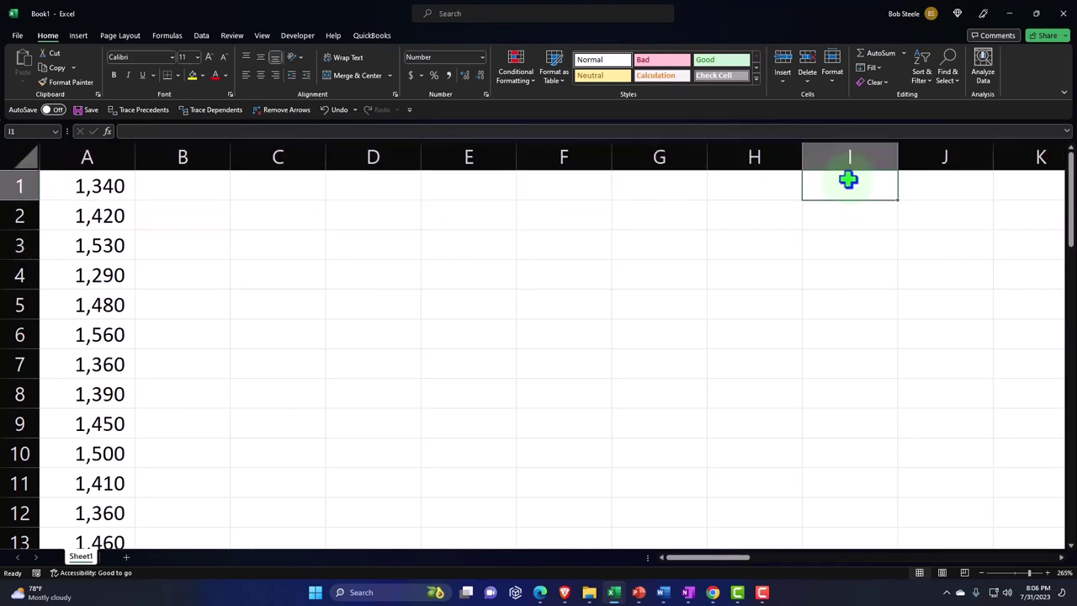
{"action": "left_click", "coordinate": [635, 194]}
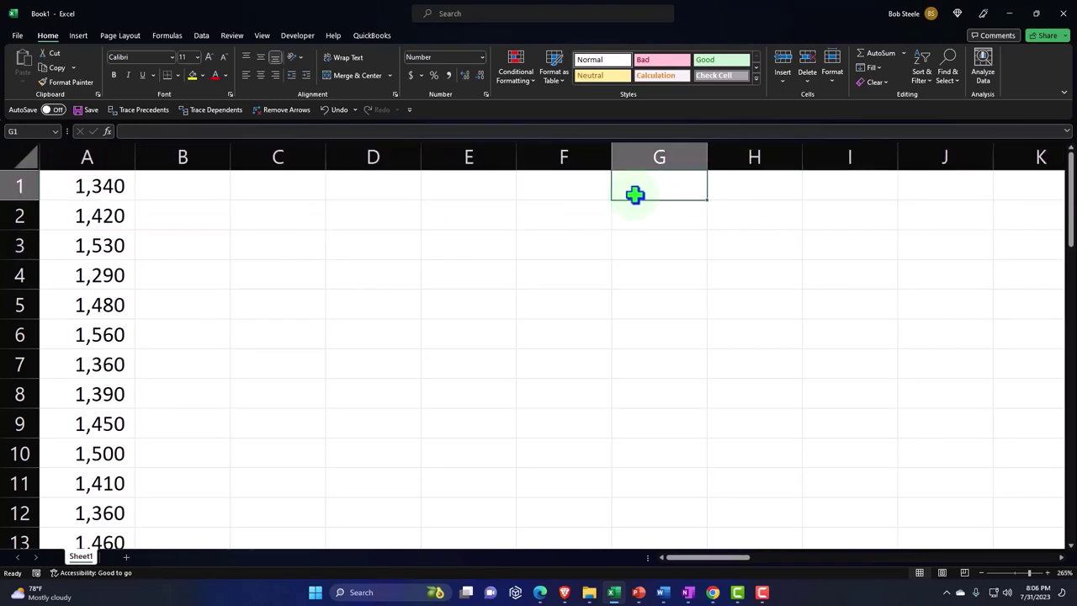
{"action": "type", "text": "ojhh"}
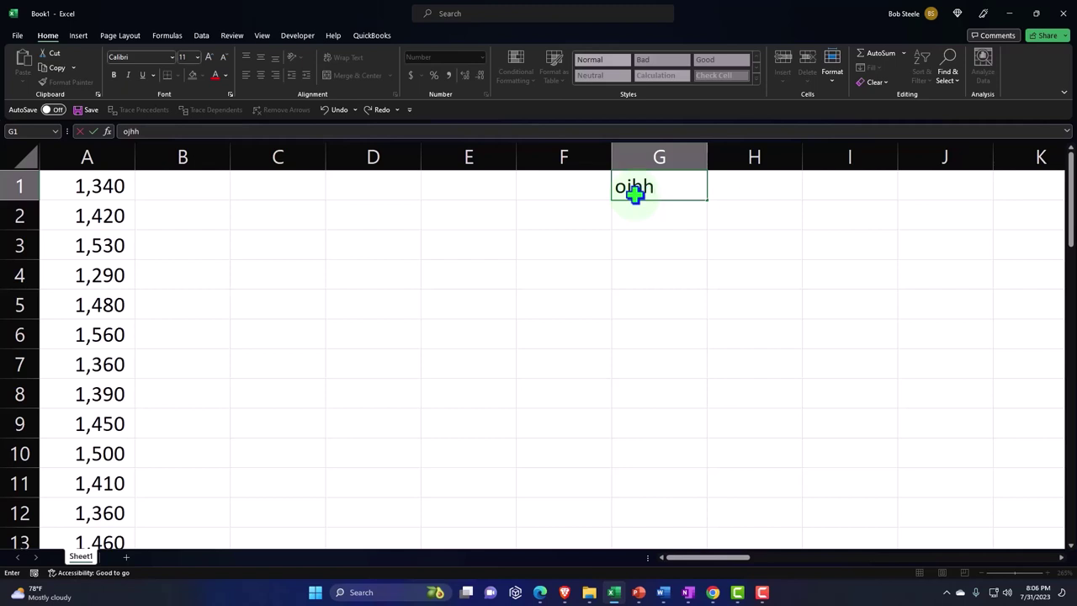
{"action": "key", "text": "Return"}
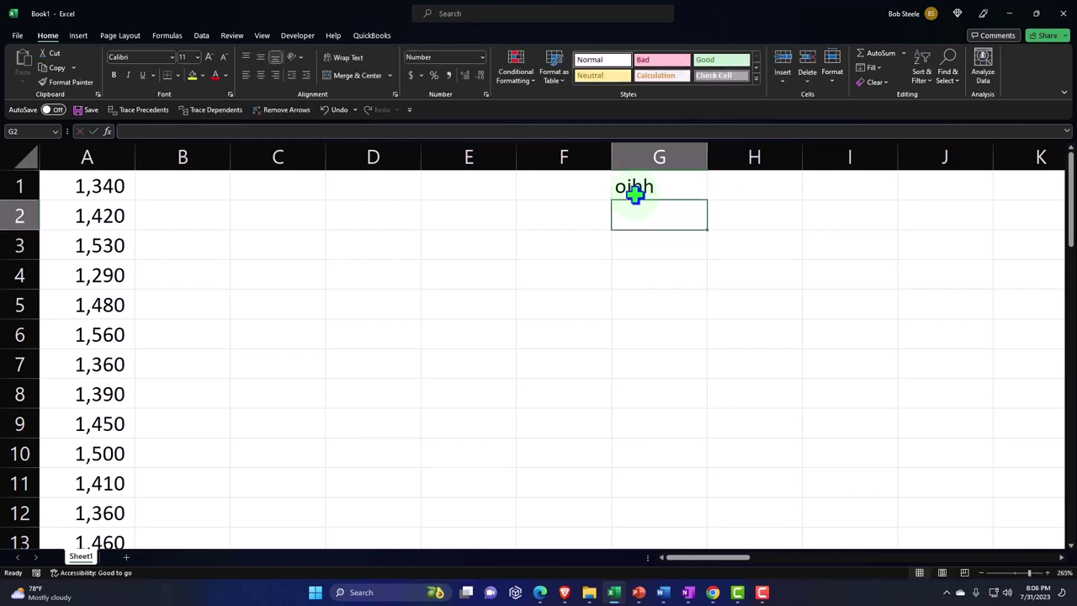
{"action": "left_click", "coordinate": [310, 266]}
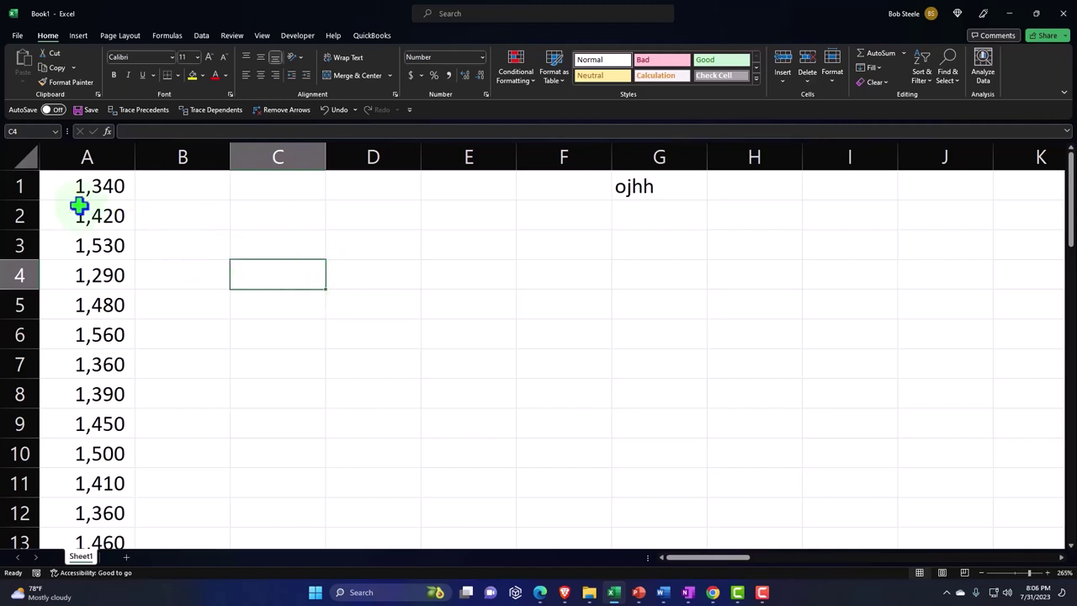
{"action": "left_click", "coordinate": [21, 186]}
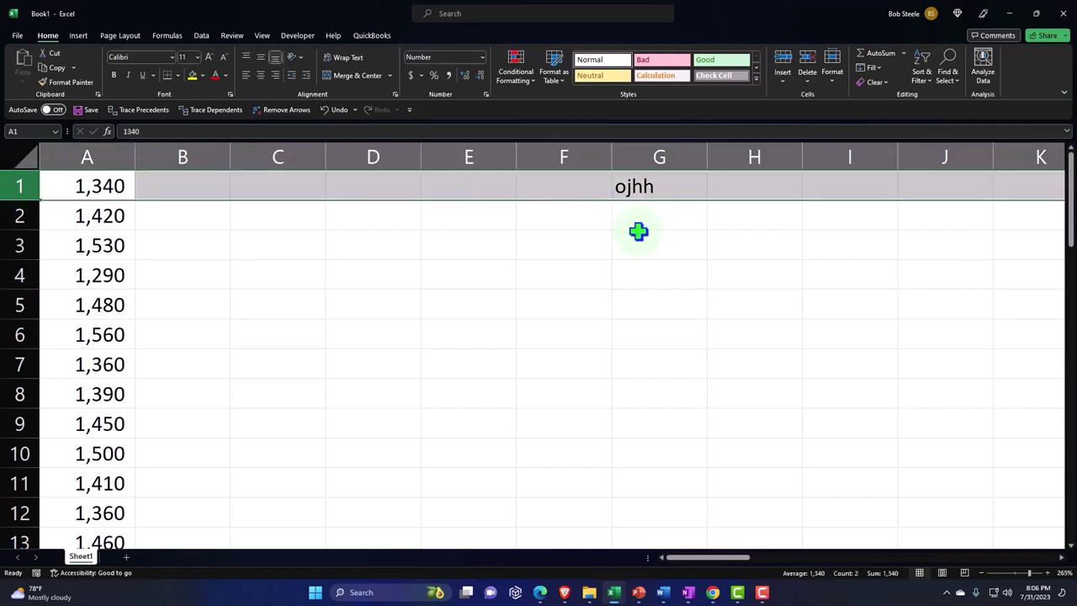
{"action": "right_click", "coordinate": [301, 191]}
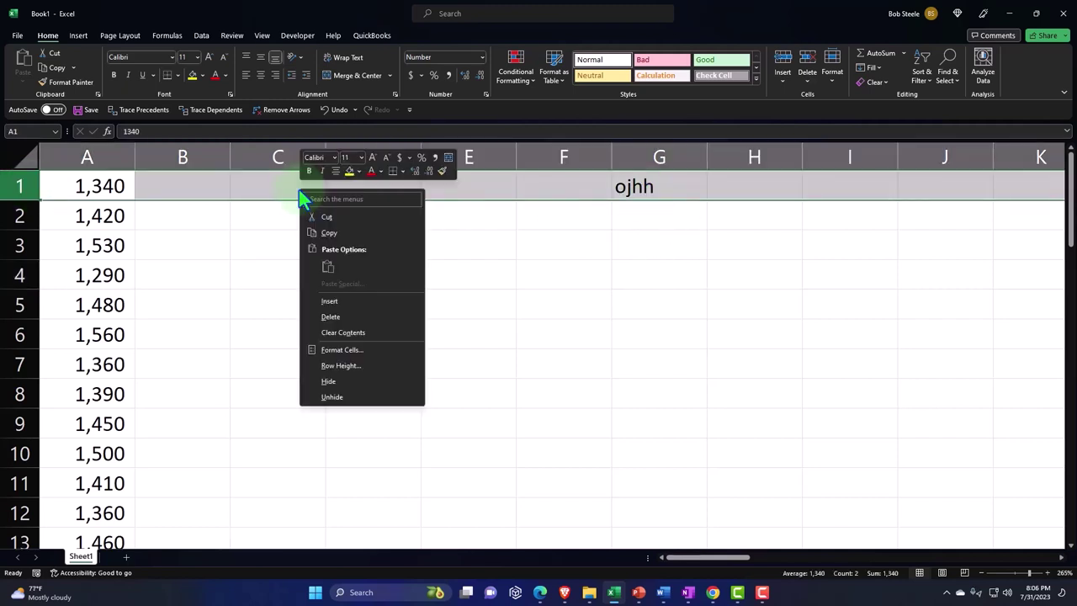
{"action": "left_click", "coordinate": [329, 303]}
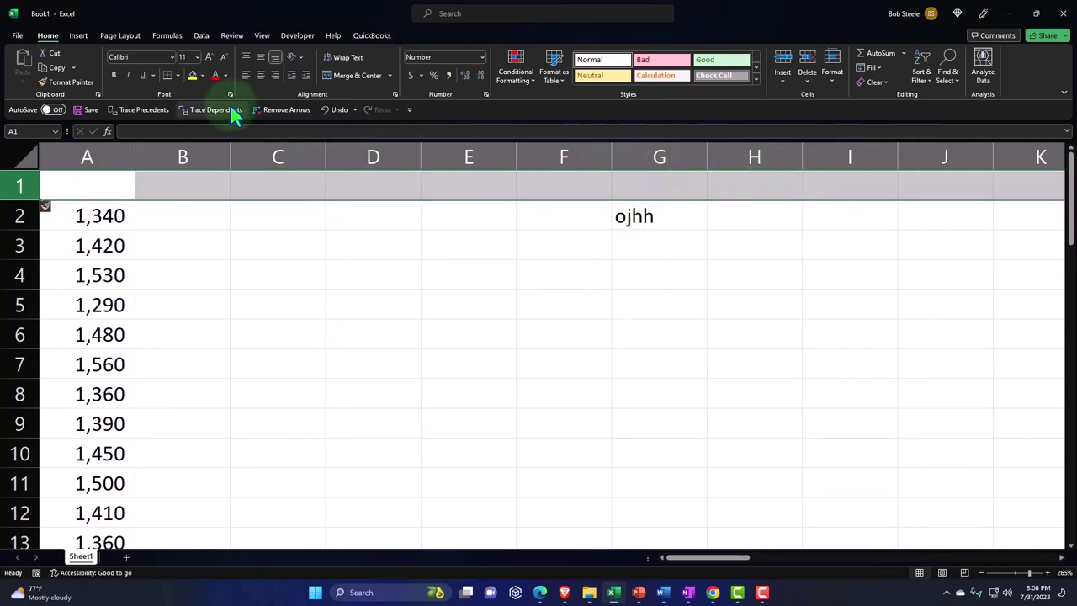
{"action": "left_click", "coordinate": [330, 112]}
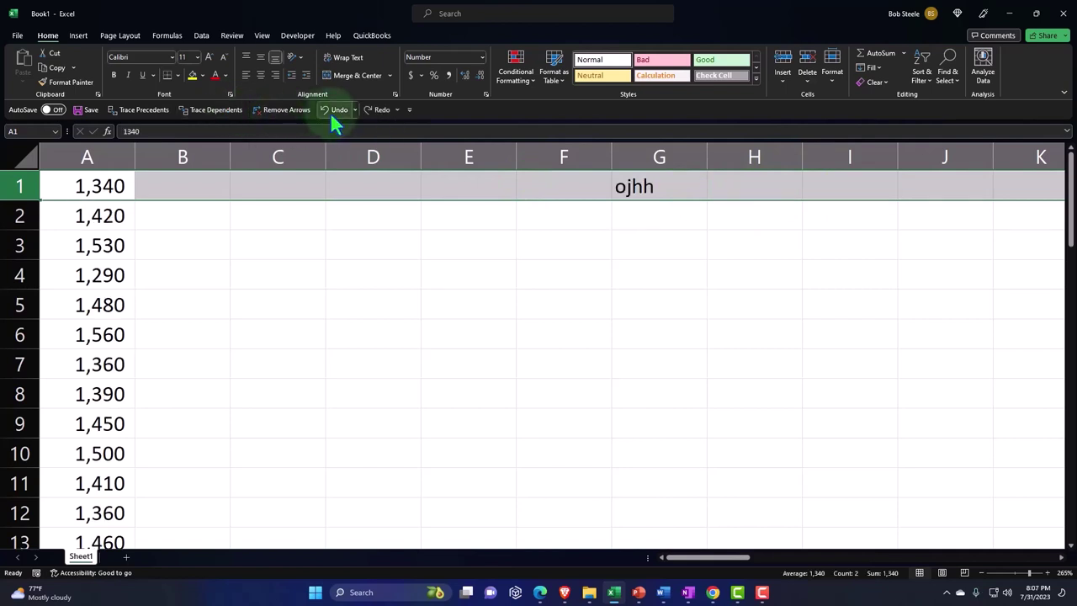
{"action": "left_click", "coordinate": [637, 178]}
{"action": "key", "text": "Delete"}
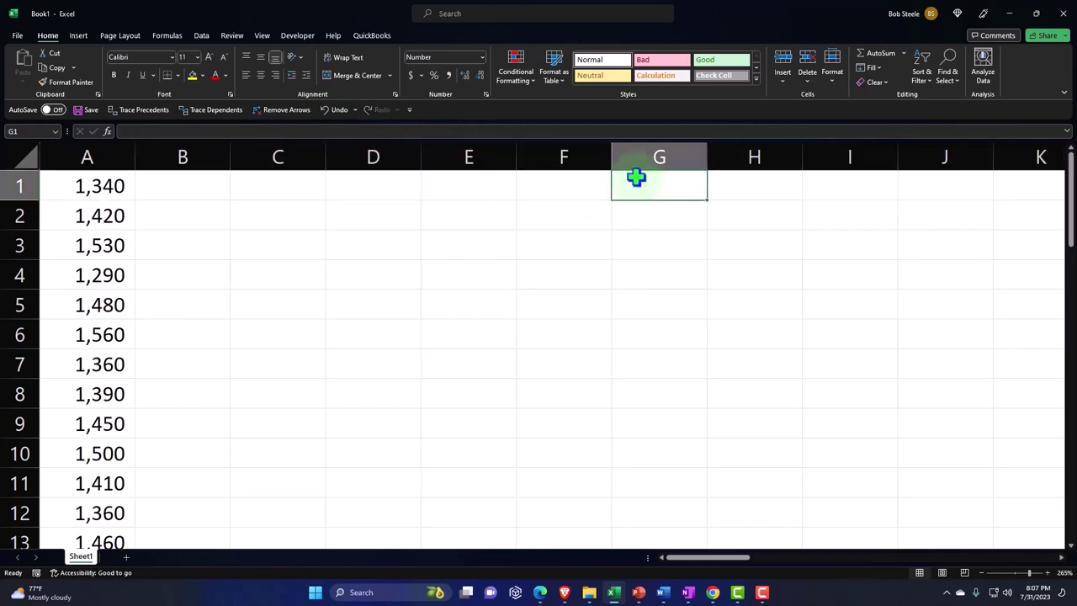
{"action": "left_click", "coordinate": [330, 120]}
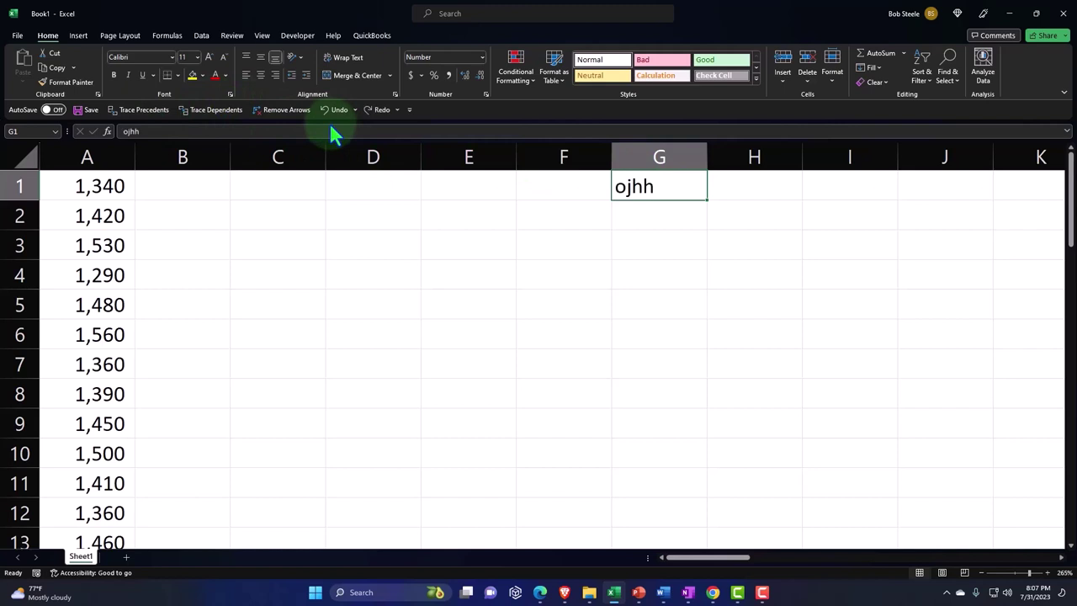
{"action": "left_click", "coordinate": [159, 195]}
{"action": "left_click", "coordinate": [110, 186]}
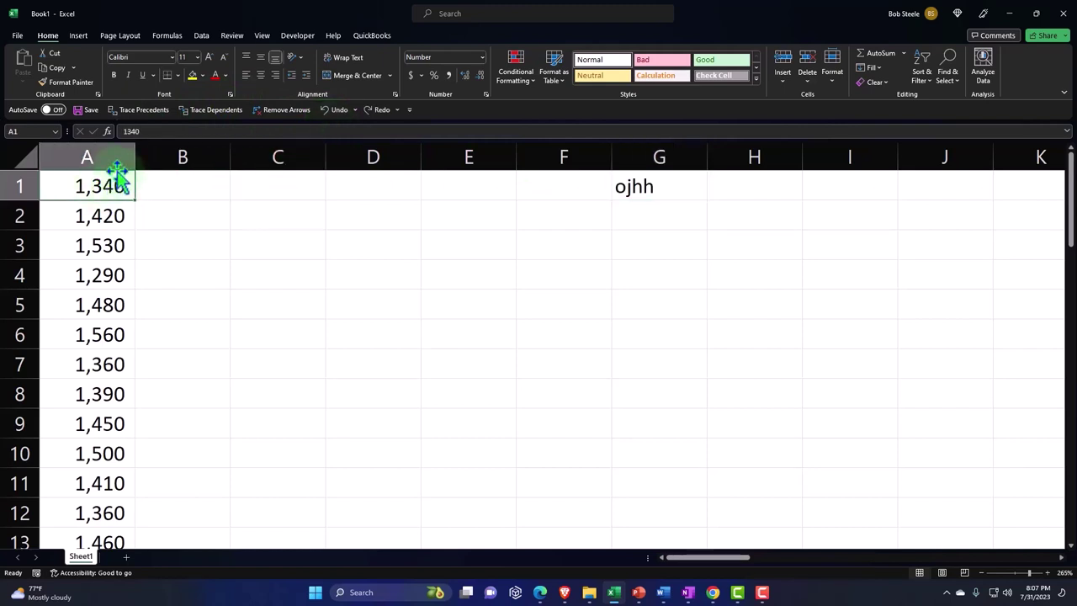
{"action": "right_click", "coordinate": [104, 187]}
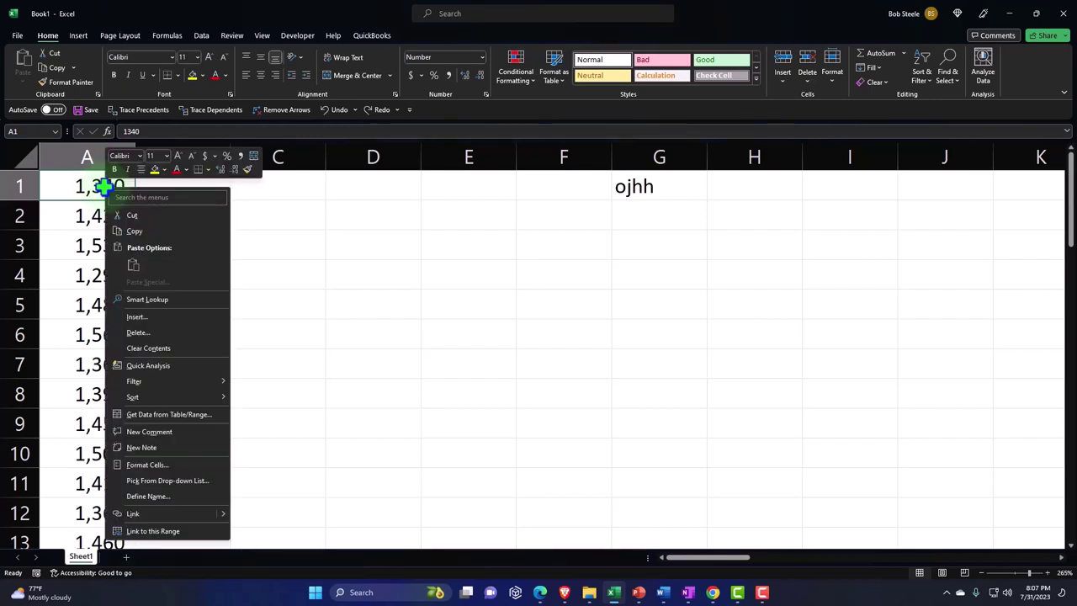
{"action": "left_click", "coordinate": [131, 317]}
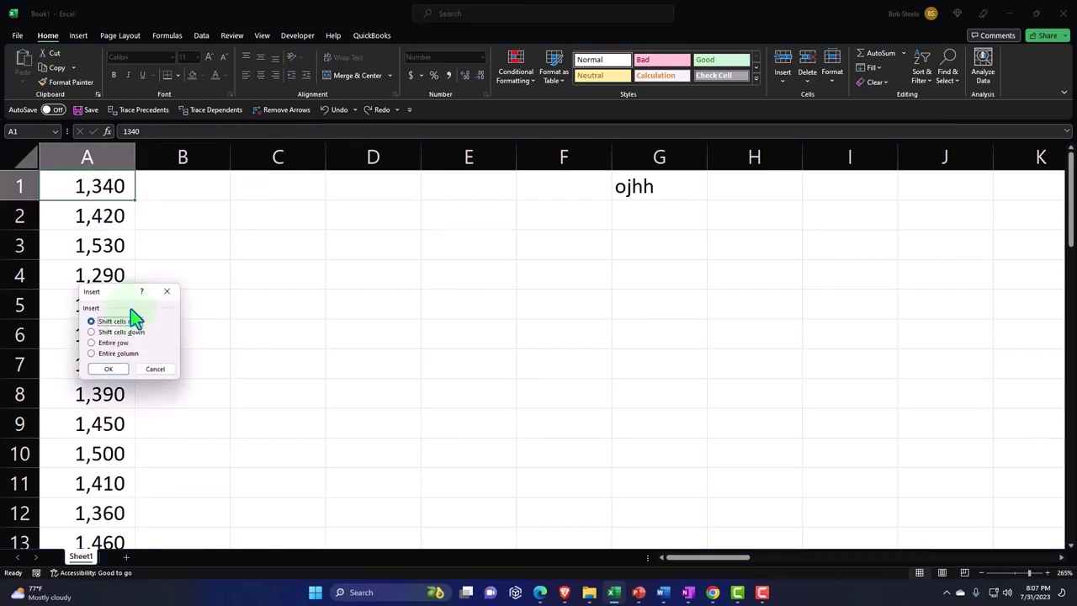
{"action": "mouse_move", "coordinate": [93, 292]}
{"action": "left_mouse_down"}
{"action": "mouse_move", "coordinate": [231, 193]}
{"action": "mouse_move", "coordinate": [236, 210]}
{"action": "left_mouse_up"}
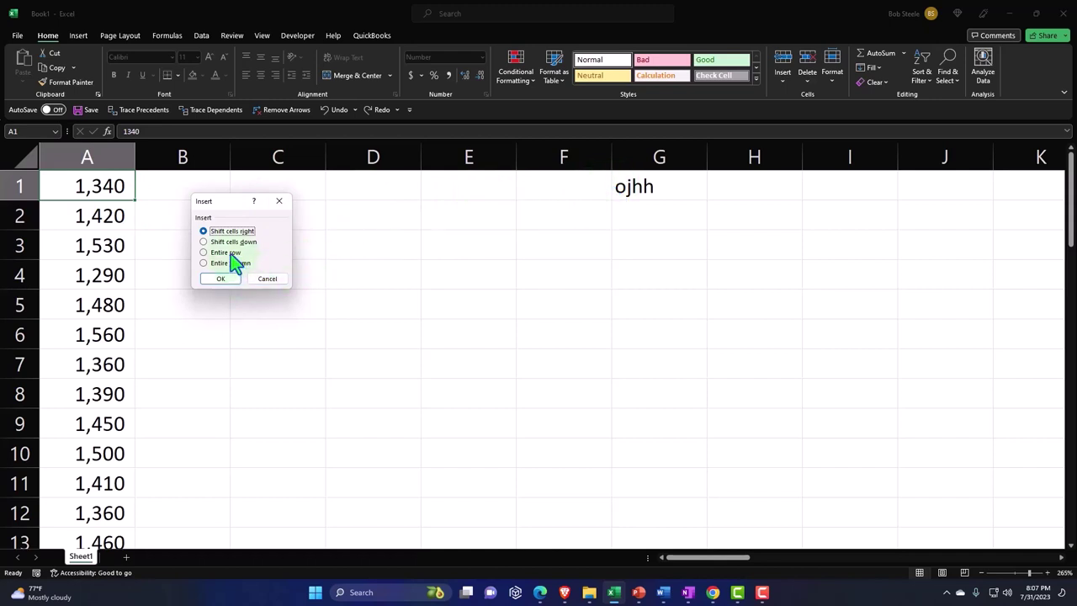
{"action": "left_click", "coordinate": [203, 241]}
{"action": "left_click", "coordinate": [217, 281]}
{"action": "left_click", "coordinate": [217, 299]}
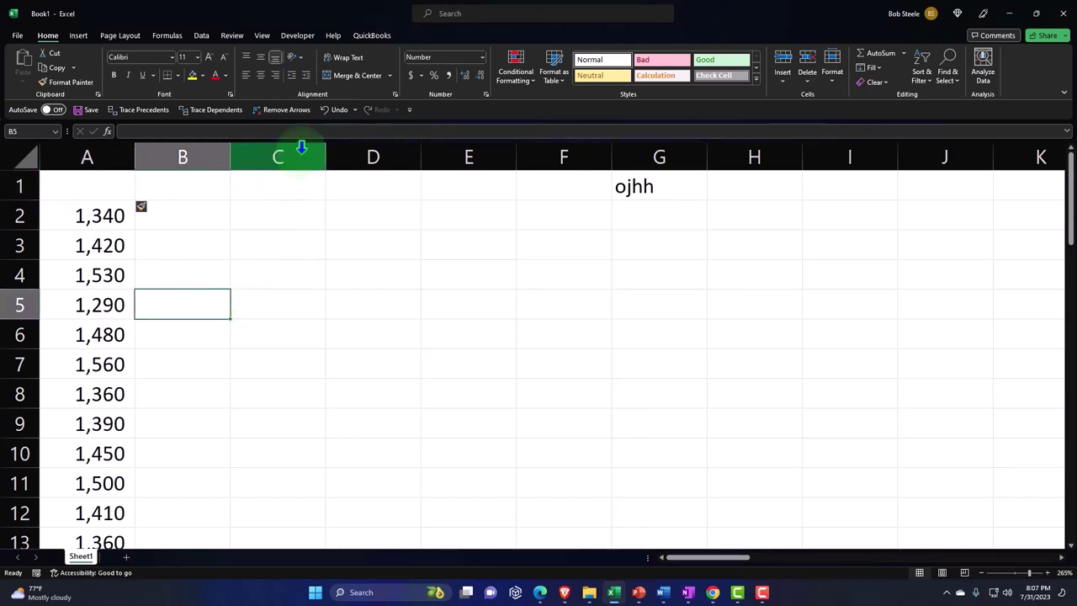
{"action": "left_click", "coordinate": [335, 109]}
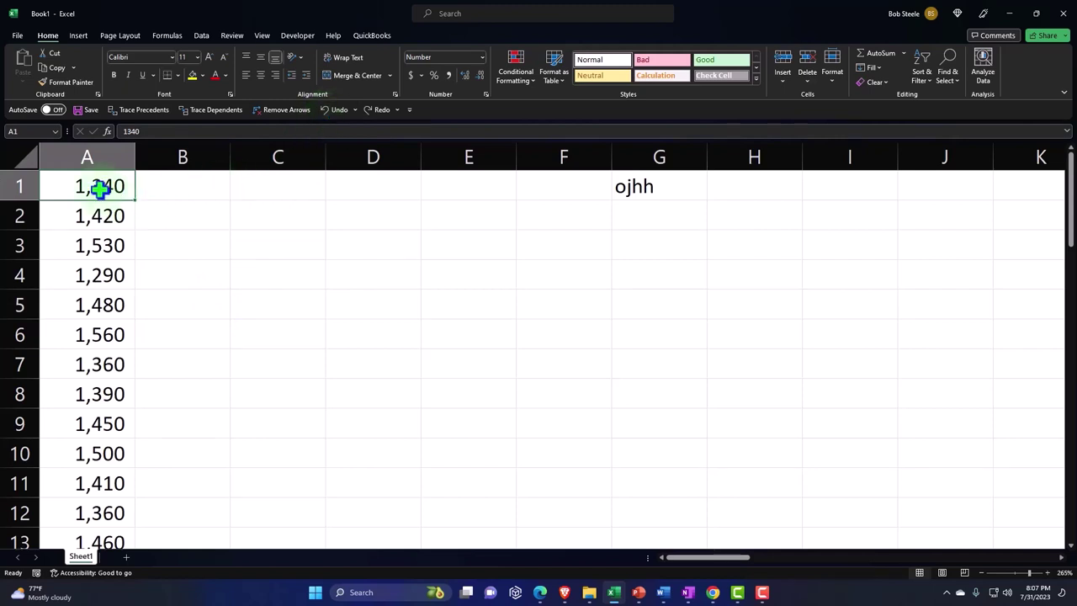
{"action": "left_click_drag", "start_coordinate": [101, 188], "coordinate": [105, 593]}
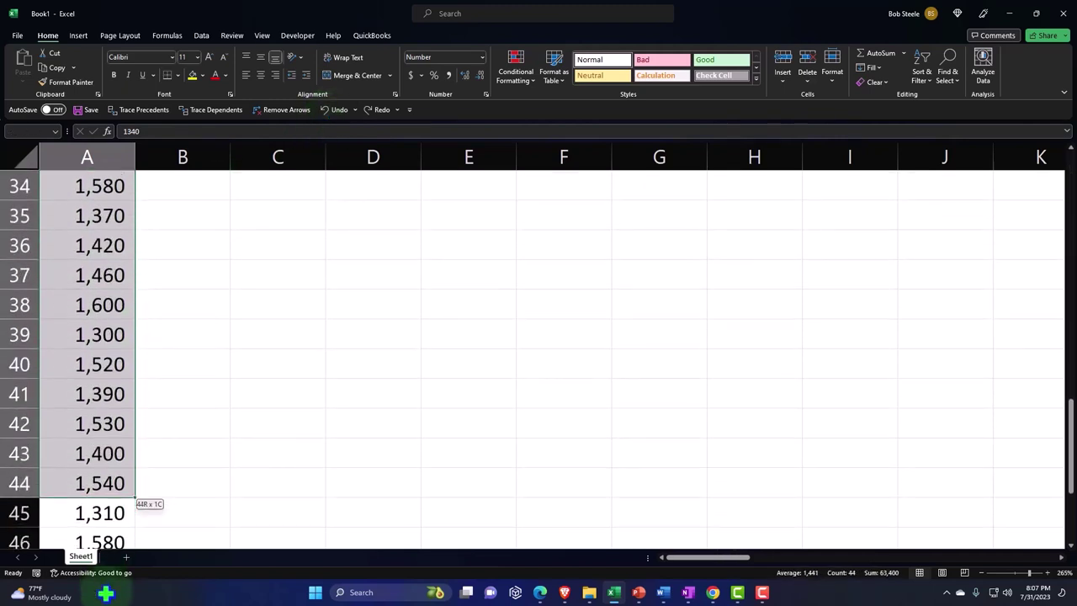
{"action": "left_click_drag", "start_coordinate": [105, 593], "coordinate": [103, 488]}
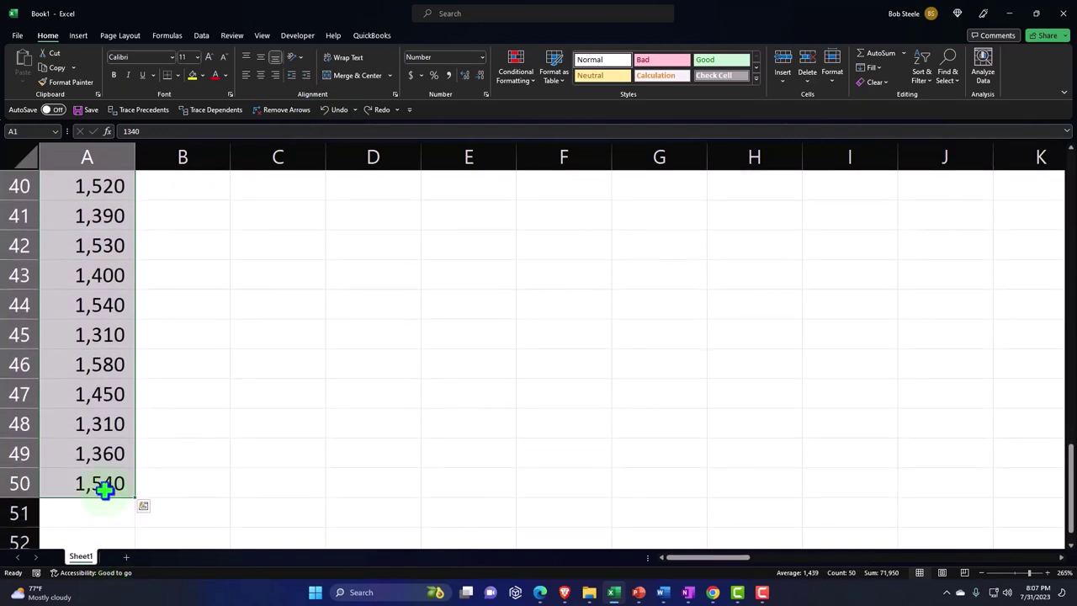
{"action": "scroll", "coordinate": [167, 391], "scroll_direction": "up", "scroll_amount": 4}
{"action": "scroll", "coordinate": [167, 391], "scroll_direction": "up", "scroll_amount": 9}
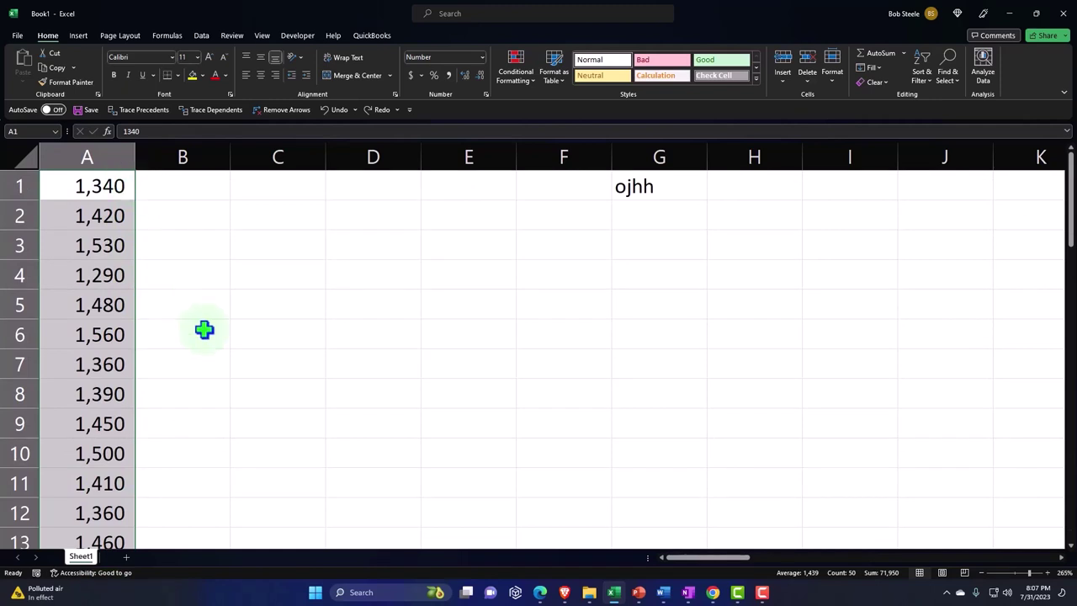
{"action": "scroll", "coordinate": [204, 329], "scroll_direction": "up", "scroll_amount": 4, "text": "ctrl"}
{"action": "scroll", "coordinate": [210, 341], "scroll_direction": "up", "scroll_amount": 5, "text": "ctrl"}
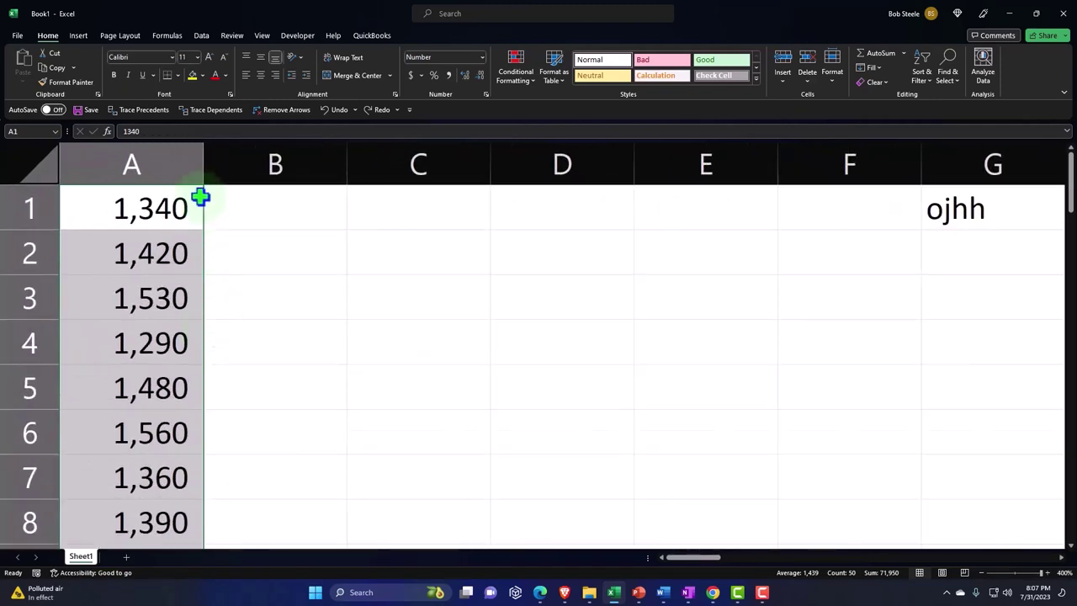
{"action": "left_click_drag", "start_coordinate": [205, 206], "coordinate": [206, 244]}
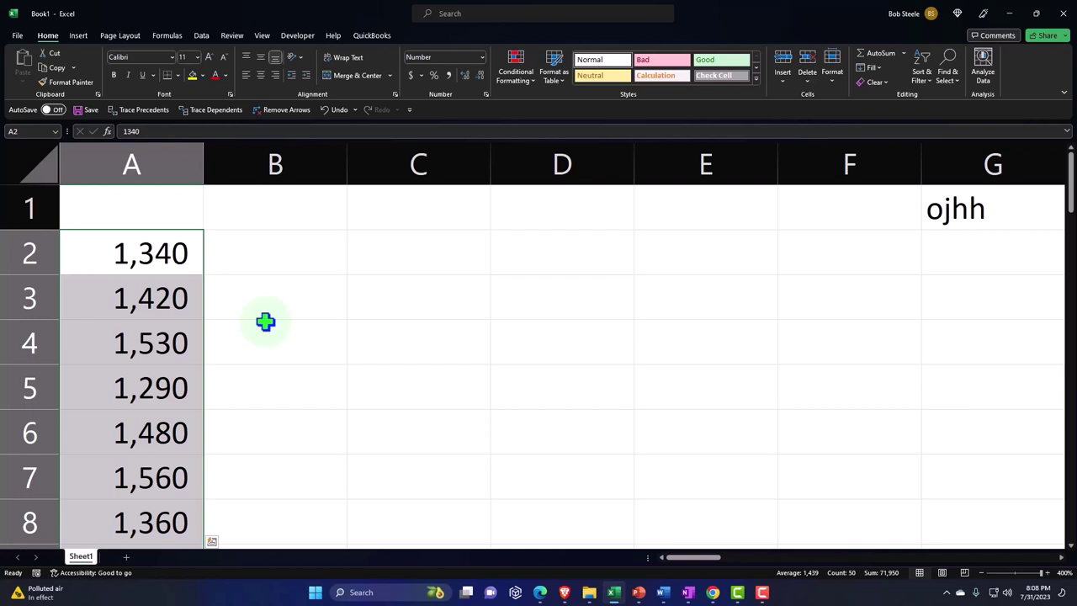
{"action": "left_click", "coordinate": [340, 116]}
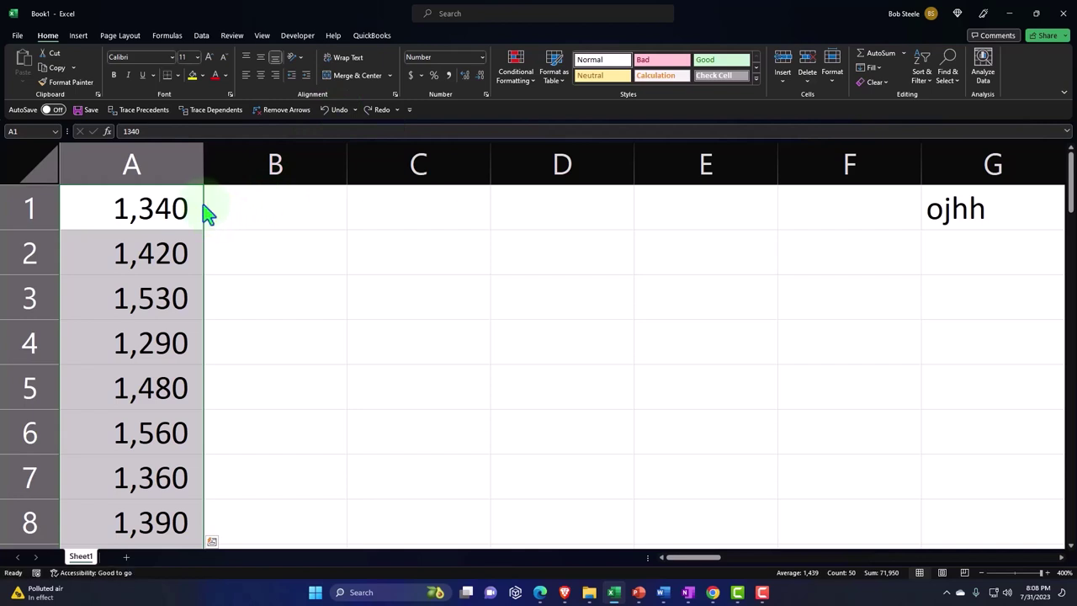
- Cut the column A scores and paste them starting at A2, leaving A1 blank
{"action": "right_click", "coordinate": [182, 211]}
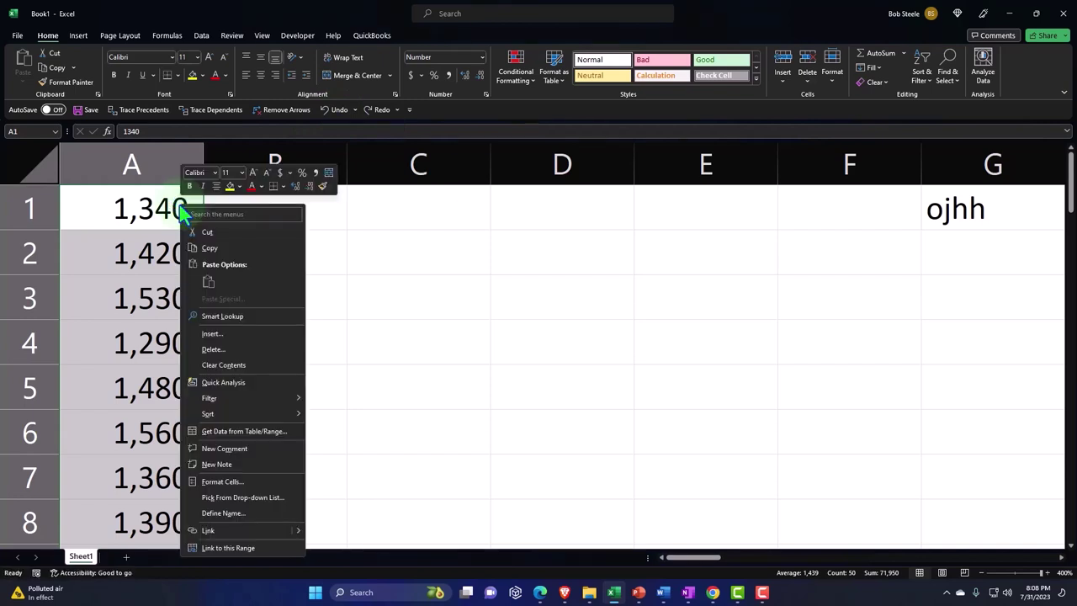
{"action": "left_click", "coordinate": [210, 249]}
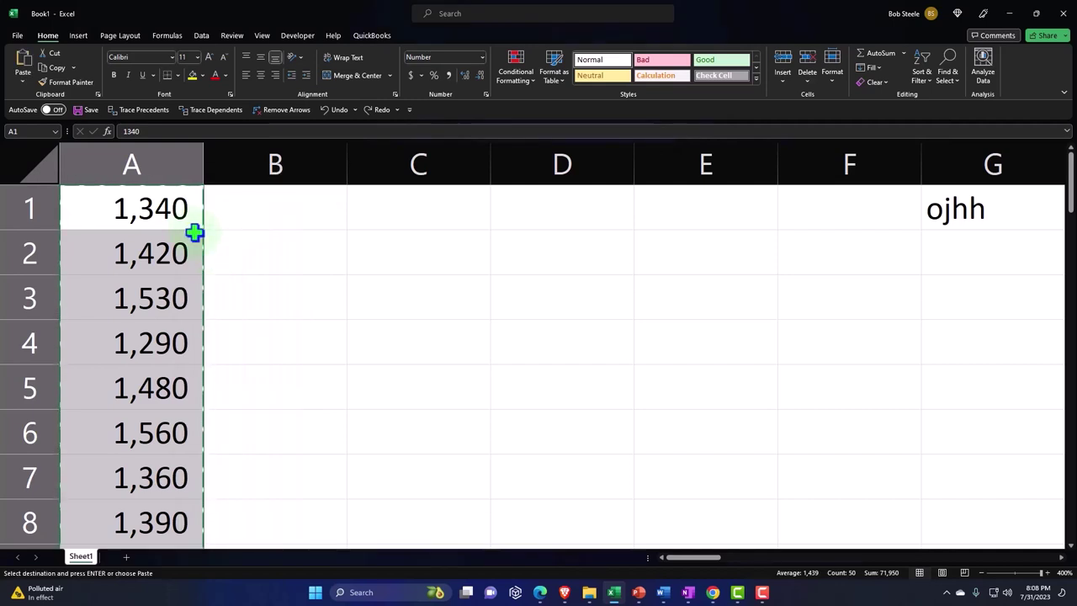
{"action": "right_click", "coordinate": [148, 268]}
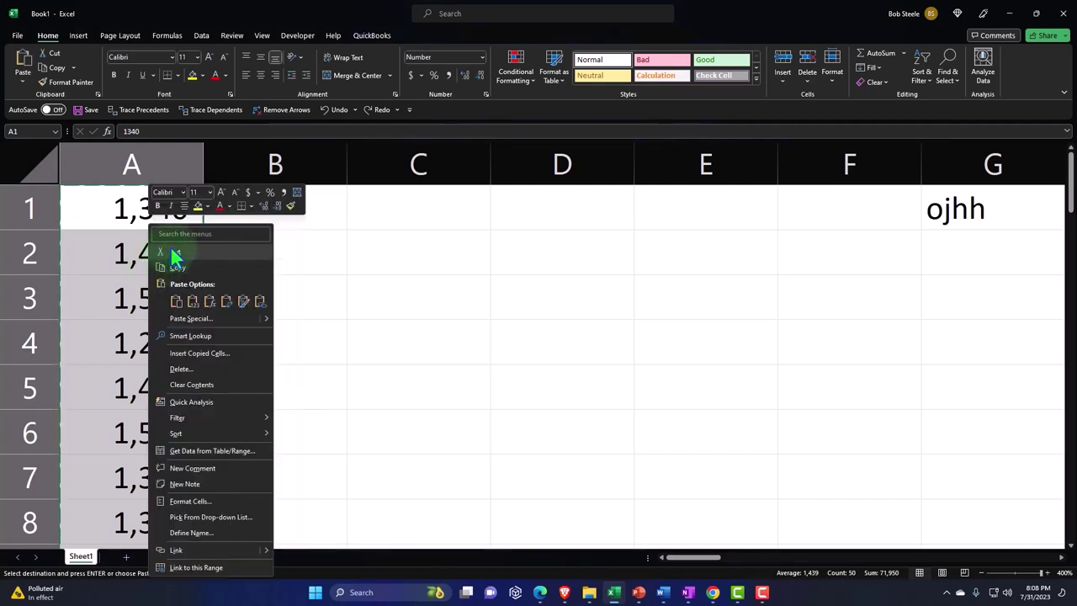
{"action": "left_click", "coordinate": [174, 254]}
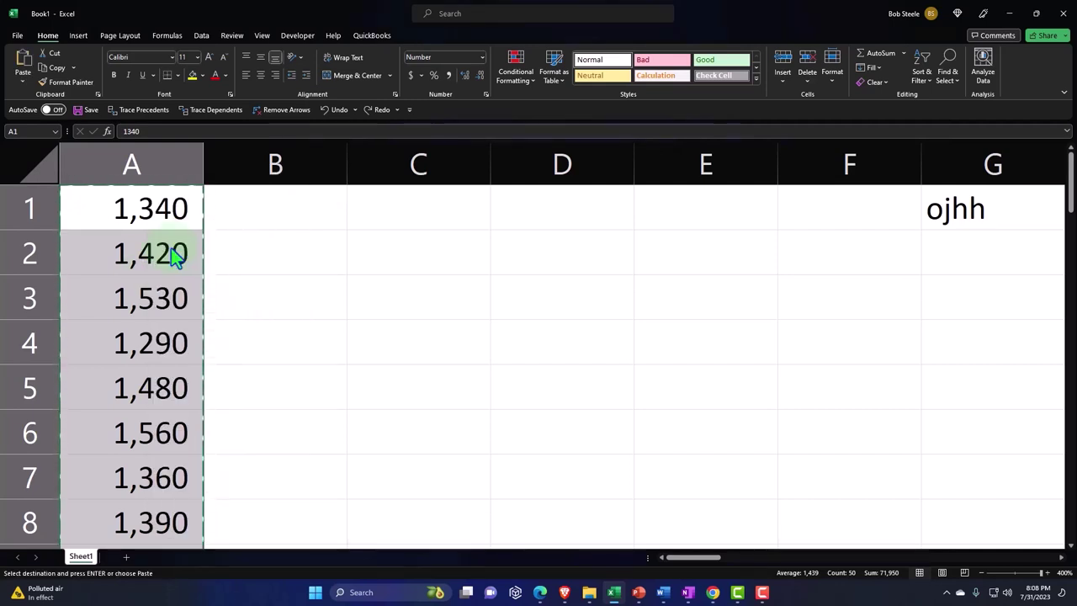
{"action": "left_click", "coordinate": [156, 251]}
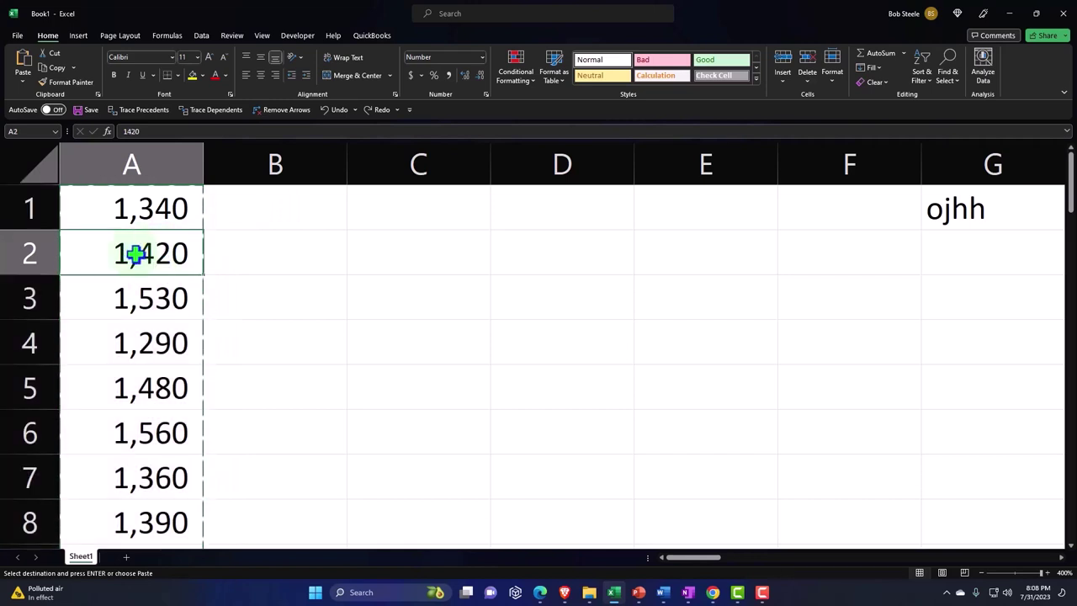
{"action": "right_click", "coordinate": [134, 253]}
{"action": "left_click", "coordinate": [167, 305]}
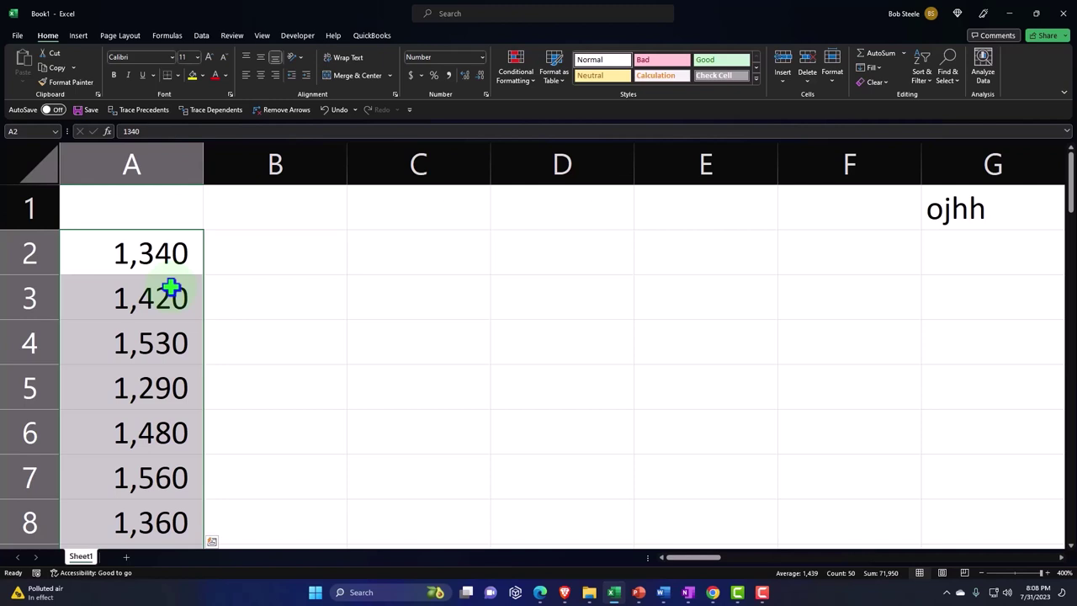
- Undo the paste so scores start at A1 again, then copy column A
{"action": "left_click", "coordinate": [331, 110]}
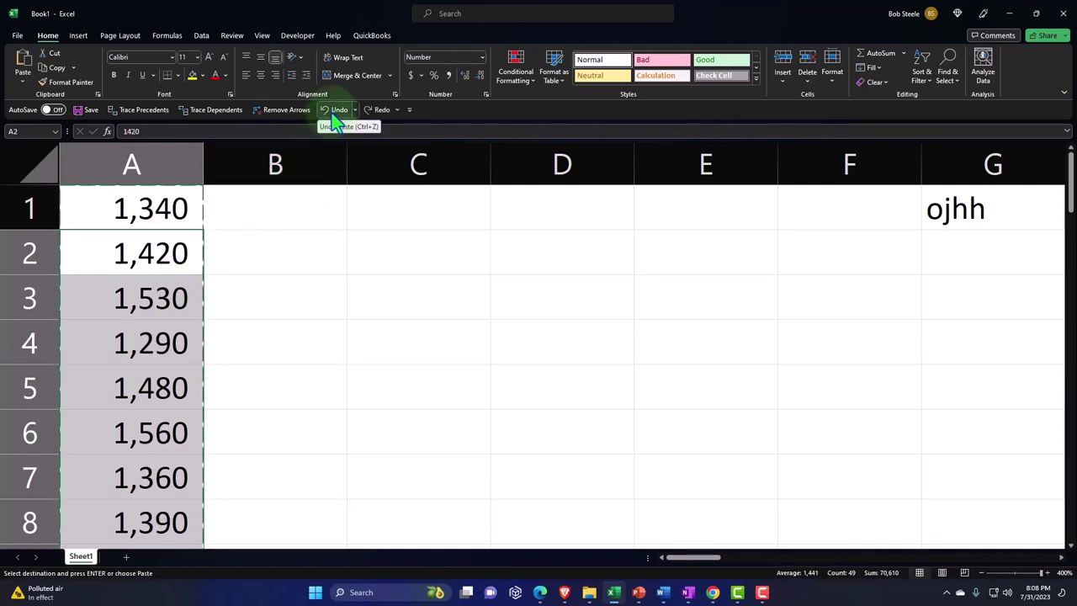
{"action": "left_click", "coordinate": [256, 277]}
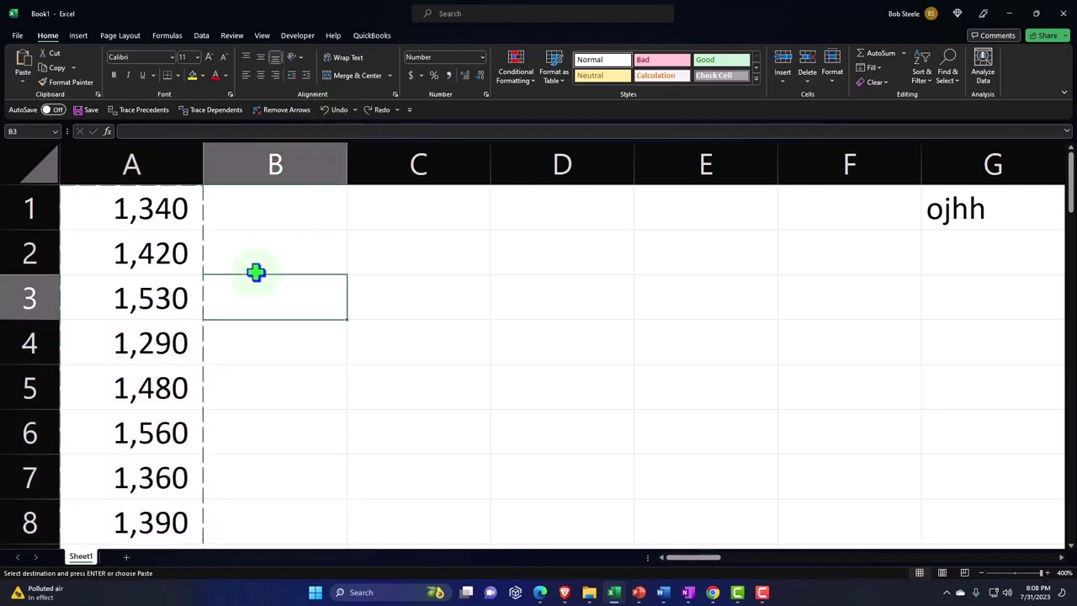
{"action": "left_click", "coordinate": [165, 158]}
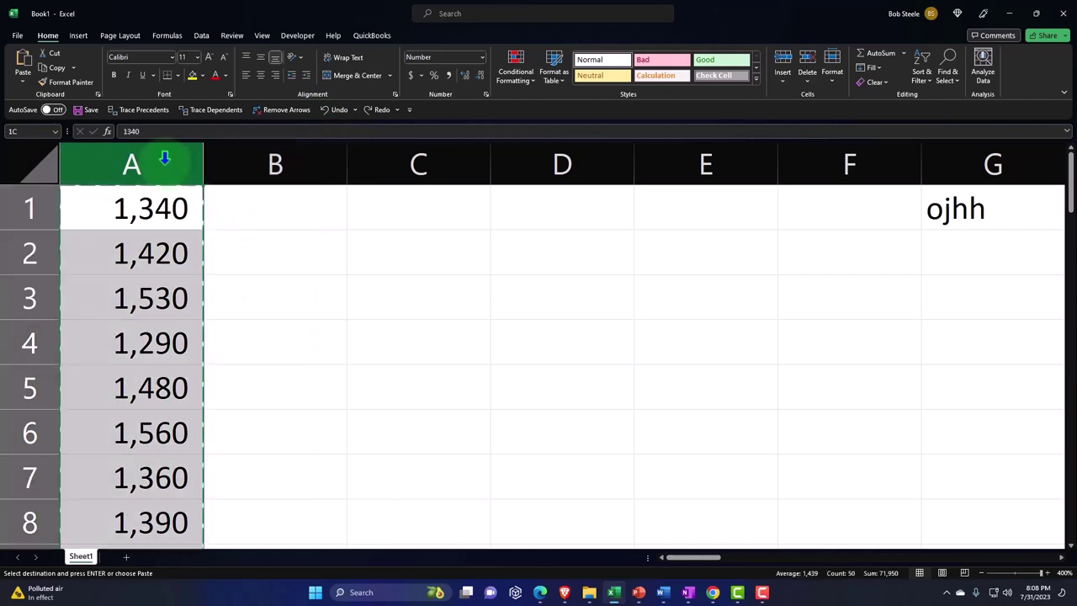
{"action": "right_click", "coordinate": [150, 286]}
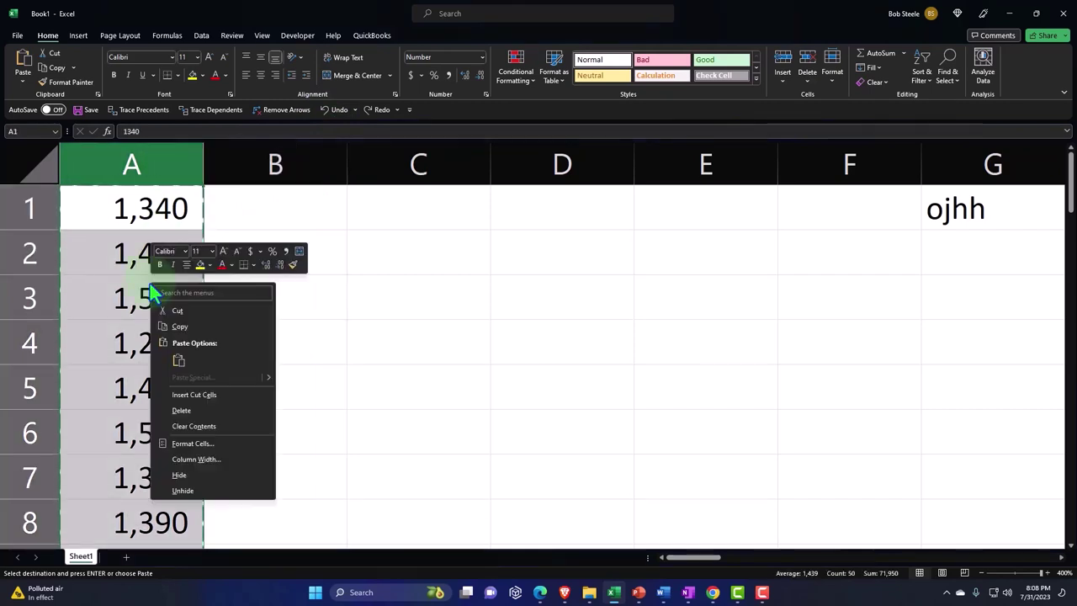
{"action": "left_click", "coordinate": [178, 327]}
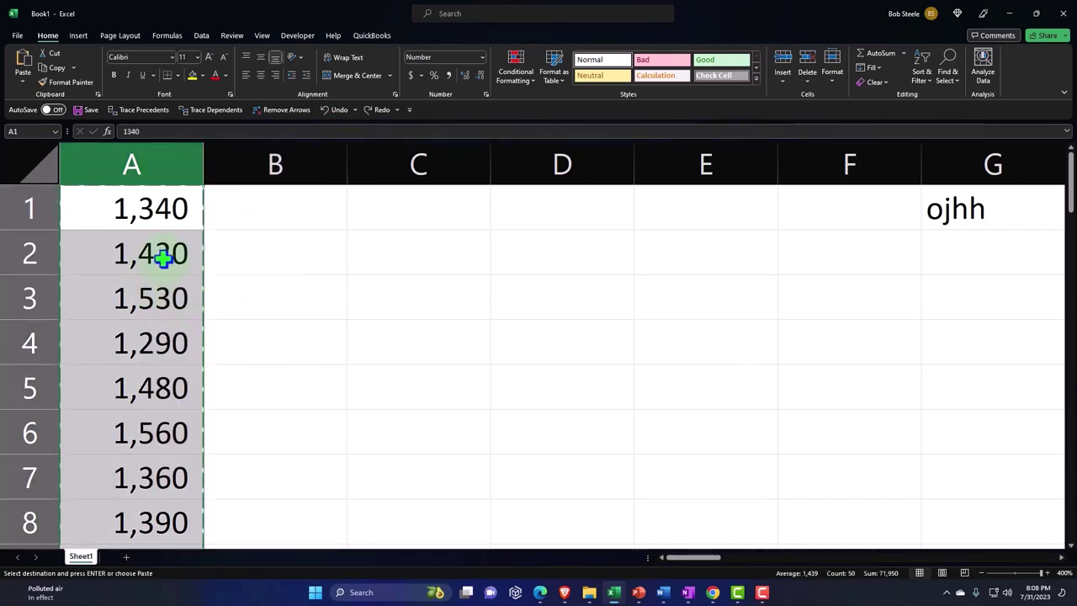
- Try pasting the copied column at A2, dismiss the overlap error, and reselect column A
{"action": "left_click", "coordinate": [162, 257]}
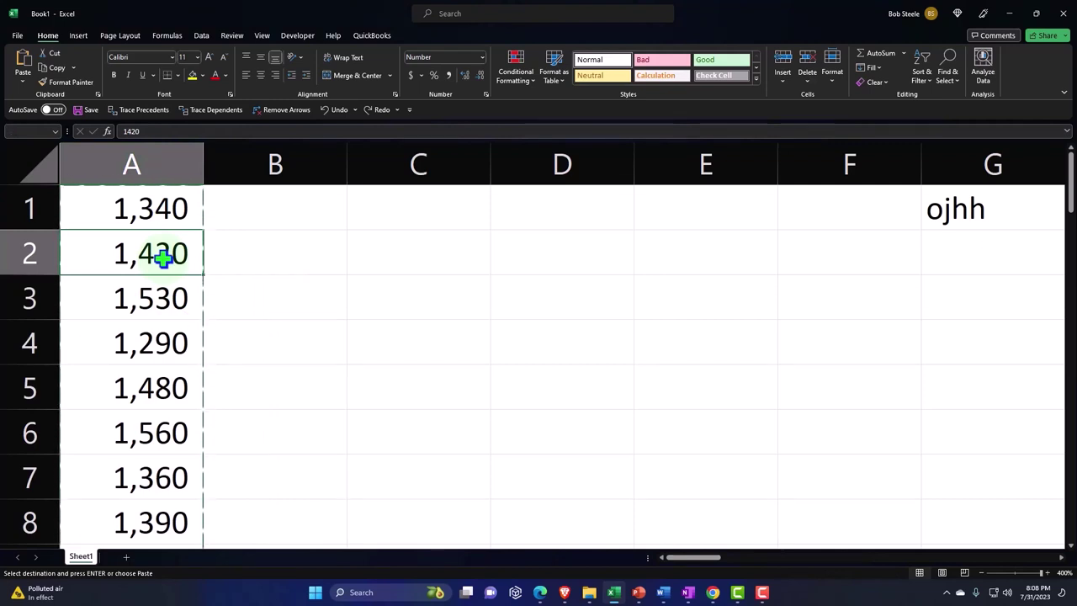
{"action": "key", "text": "ctrl+v"}
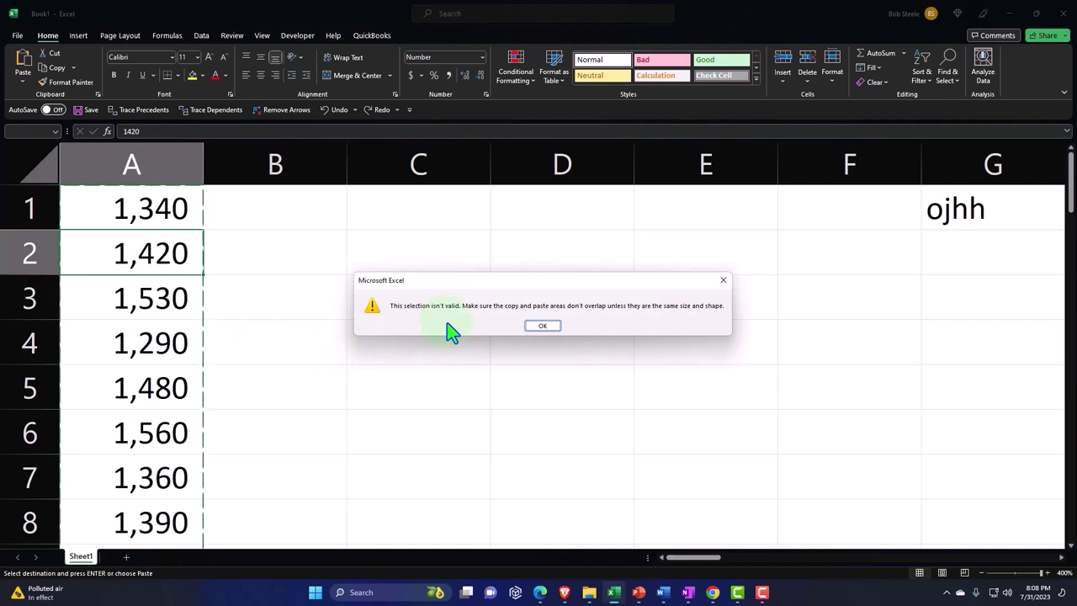
{"action": "left_click", "coordinate": [722, 280]}
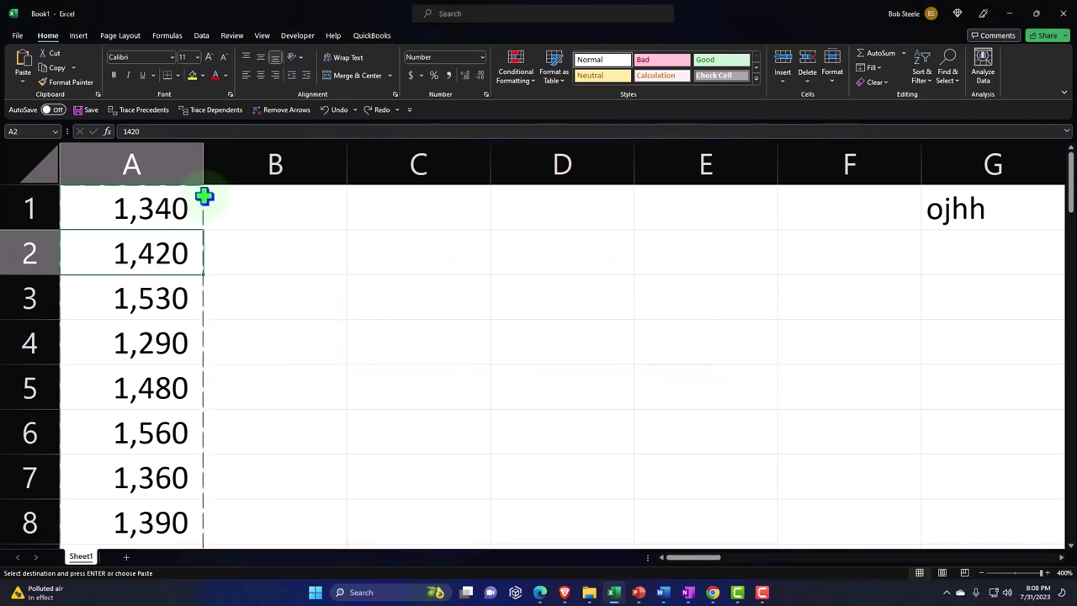
{"action": "left_click", "coordinate": [154, 164]}
{"action": "scroll", "coordinate": [241, 396], "scroll_direction": "down", "scroll_amount": 5}
{"action": "scroll", "coordinate": [240, 421], "scroll_direction": "down", "scroll_amount": 12}
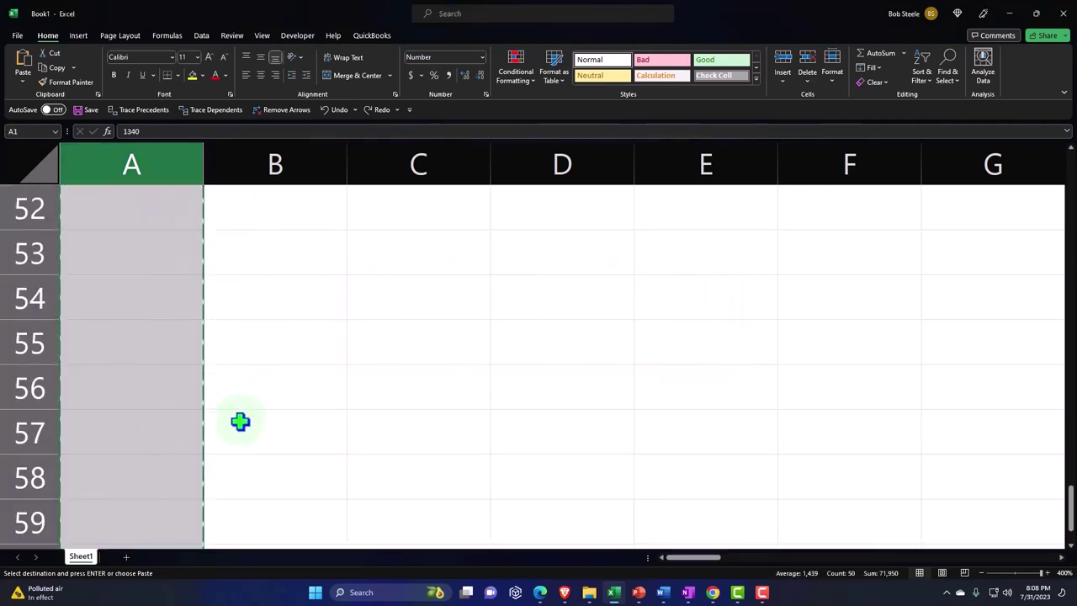
{"action": "scroll", "coordinate": [241, 421], "scroll_direction": "down", "scroll_amount": 6}
{"action": "scroll", "coordinate": [188, 370], "scroll_direction": "up", "scroll_amount": 7}
{"action": "scroll", "coordinate": [169, 344], "scroll_direction": "up", "scroll_amount": 2}
{"action": "scroll", "coordinate": [132, 290], "scroll_direction": "down", "scroll_amount": 3}
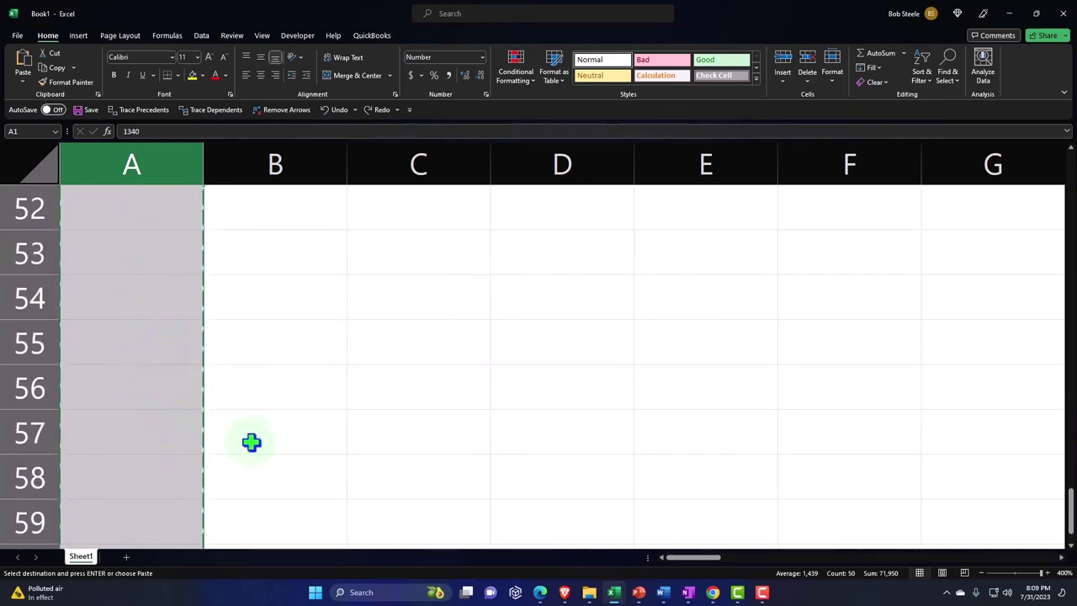
{"action": "scroll", "coordinate": [250, 442], "scroll_direction": "up", "scroll_amount": 11}
{"action": "scroll", "coordinate": [250, 442], "scroll_direction": "up", "scroll_amount": 6}
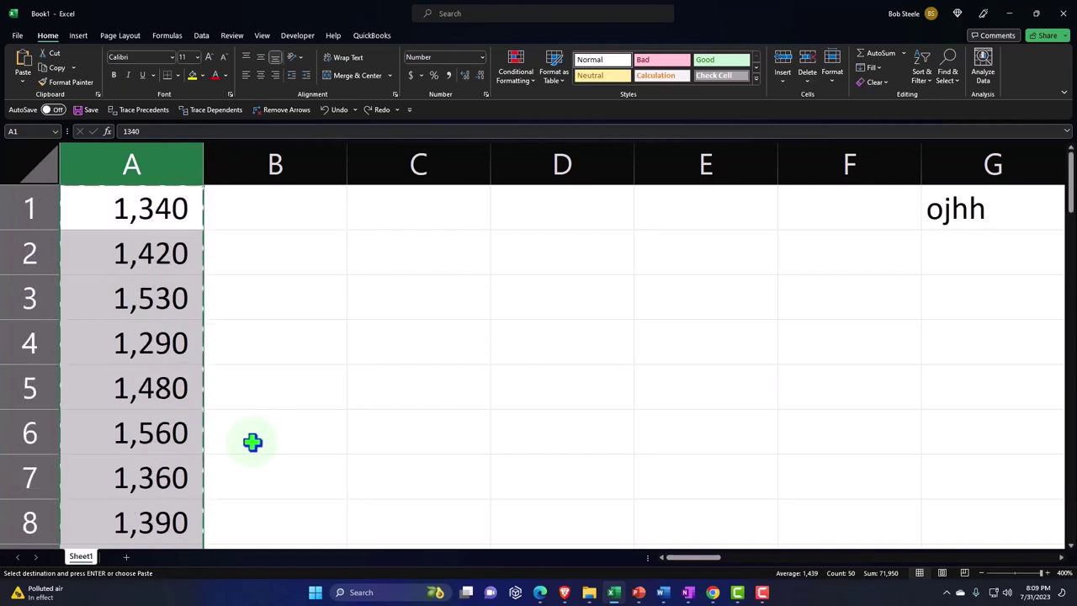
{"action": "left_click", "coordinate": [158, 258]}
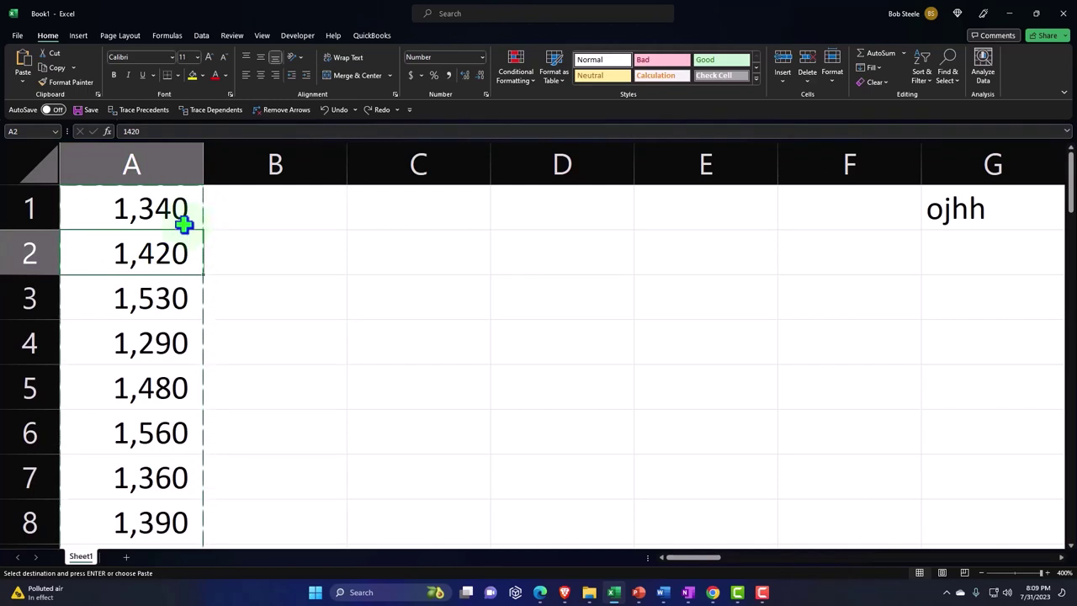
{"action": "left_click", "coordinate": [159, 207]}
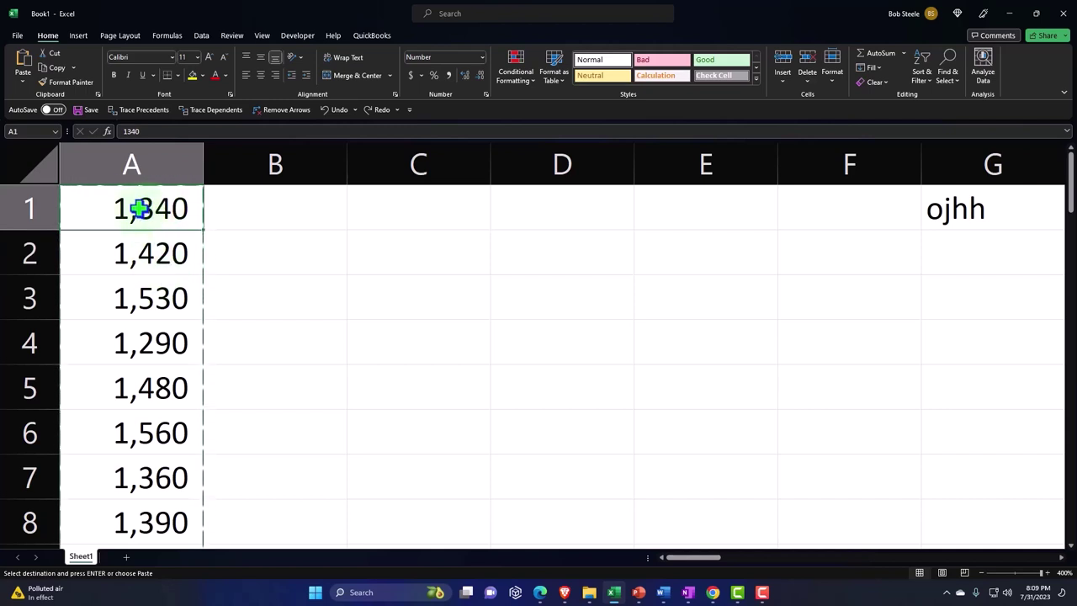
{"action": "scroll", "coordinate": [145, 244], "scroll_direction": "down", "scroll_amount": 5}
{"action": "scroll", "coordinate": [160, 252], "scroll_direction": "up", "scroll_amount": 5}
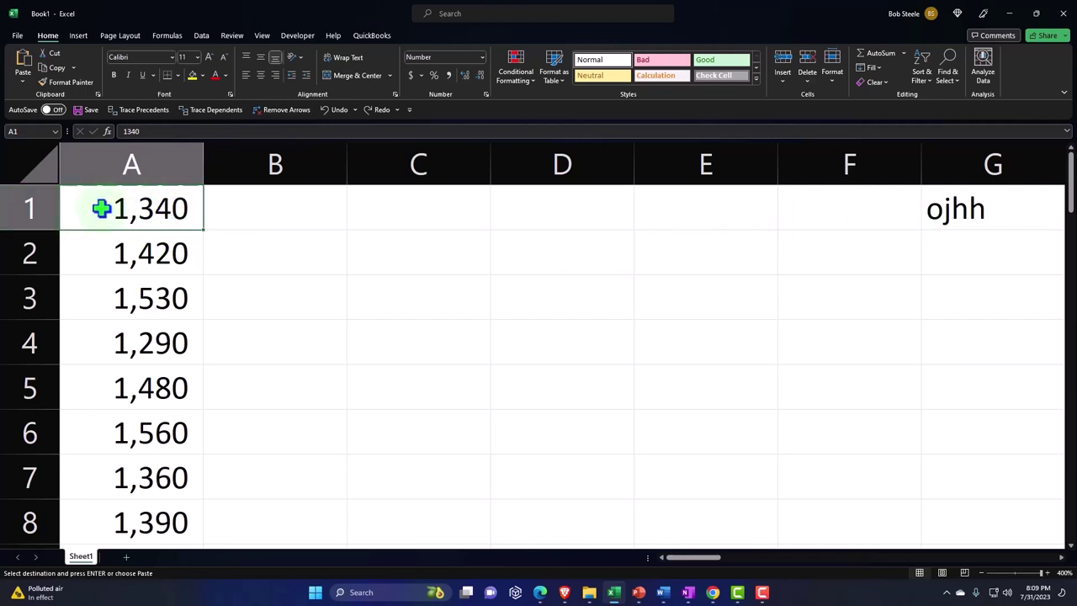
- Select row 1 and open and close its context menu twice without changes
{"action": "left_click", "coordinate": [32, 208]}
{"action": "right_click", "coordinate": [133, 209]}
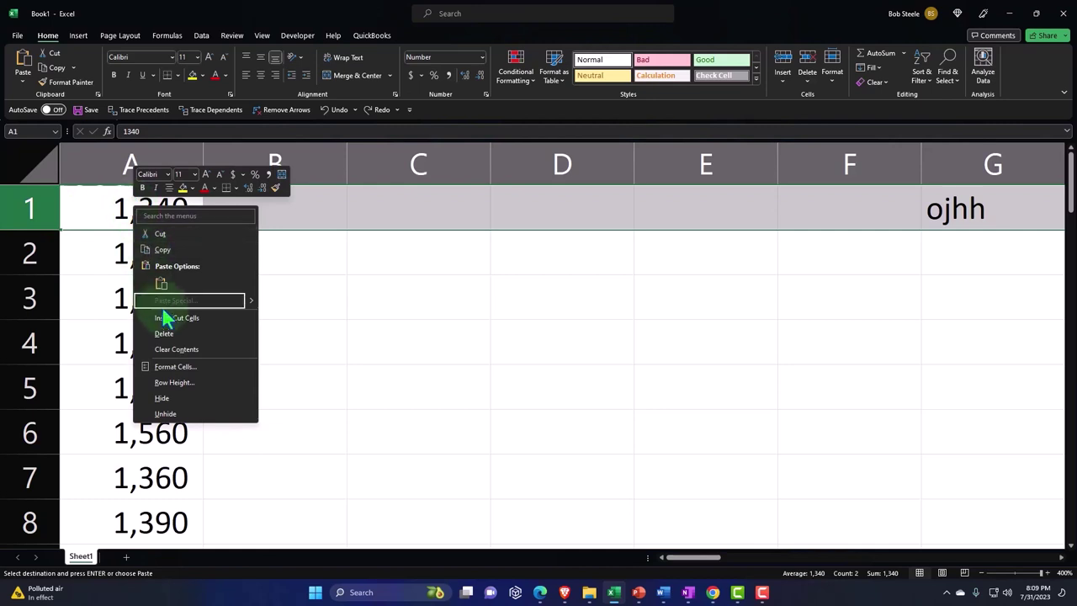
{"action": "key", "text": "Escape"}
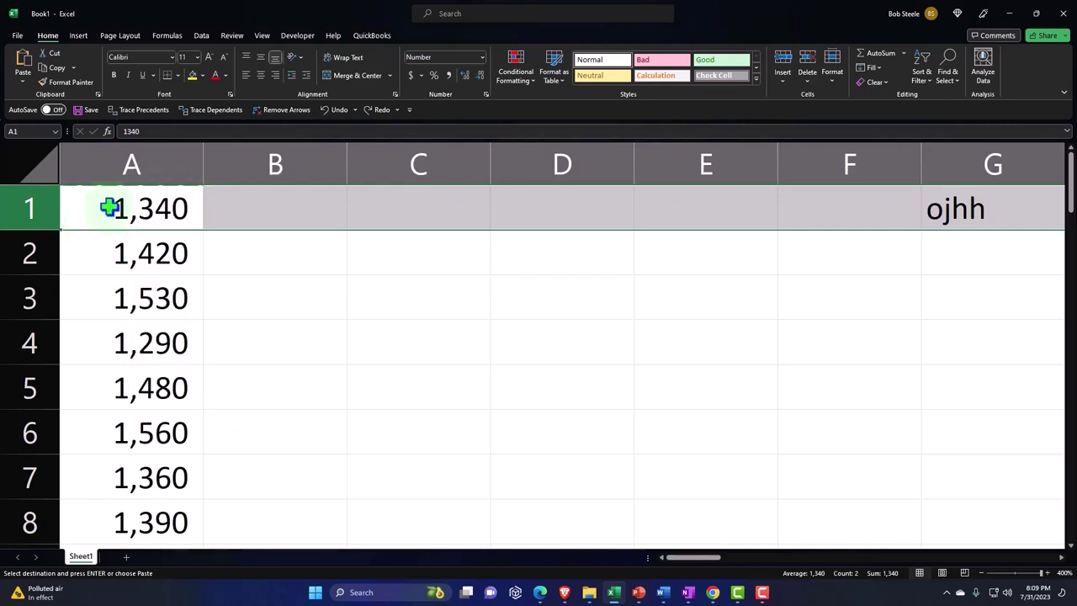
{"action": "right_click", "coordinate": [109, 208]}
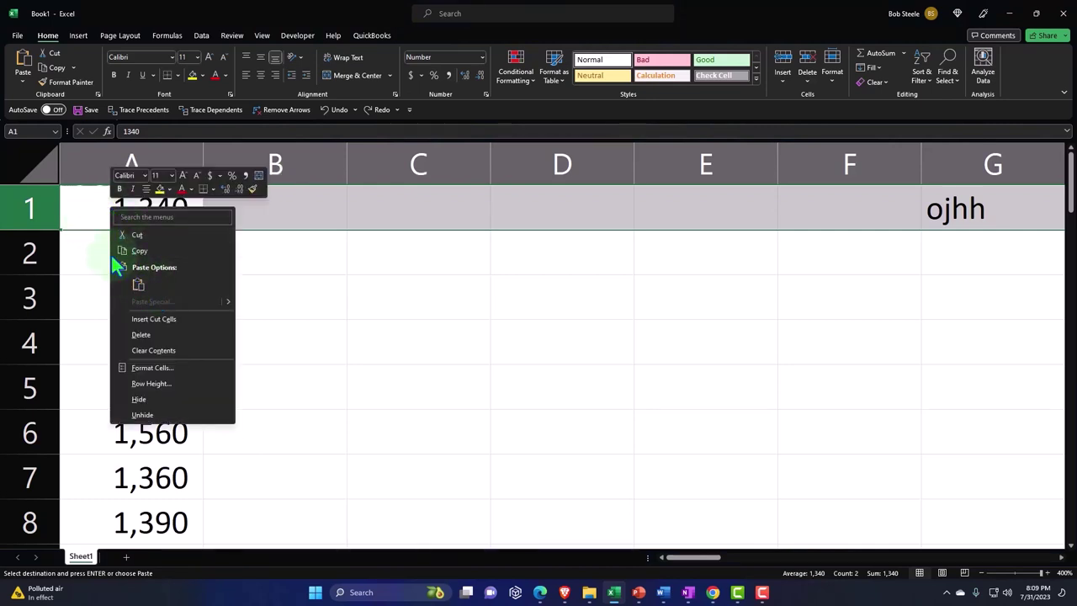
{"action": "key", "text": "Escape"}
- Press Esc to cancel the pending column A copy, then select cell A1
{"action": "left_click", "coordinate": [262, 246]}
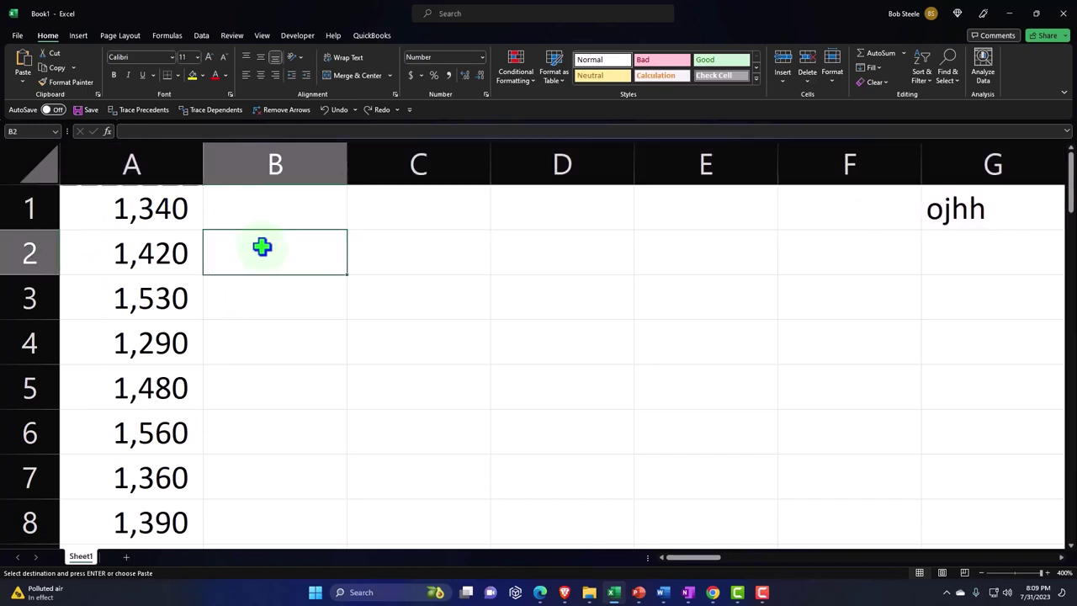
{"action": "key", "text": "Escape"}
{"action": "key", "text": "Return"}
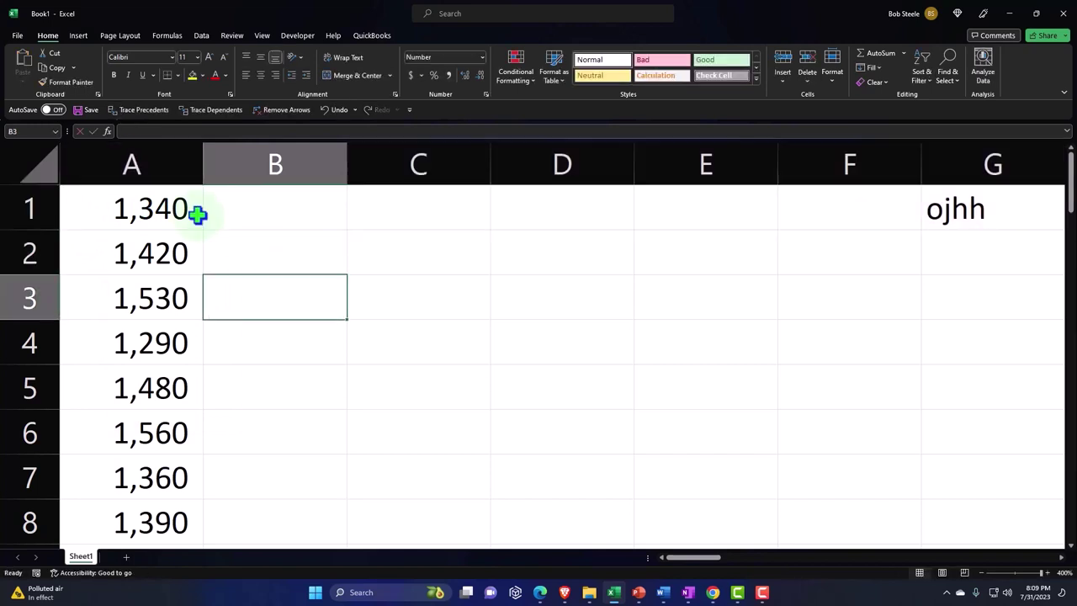
{"action": "left_click", "coordinate": [176, 210]}
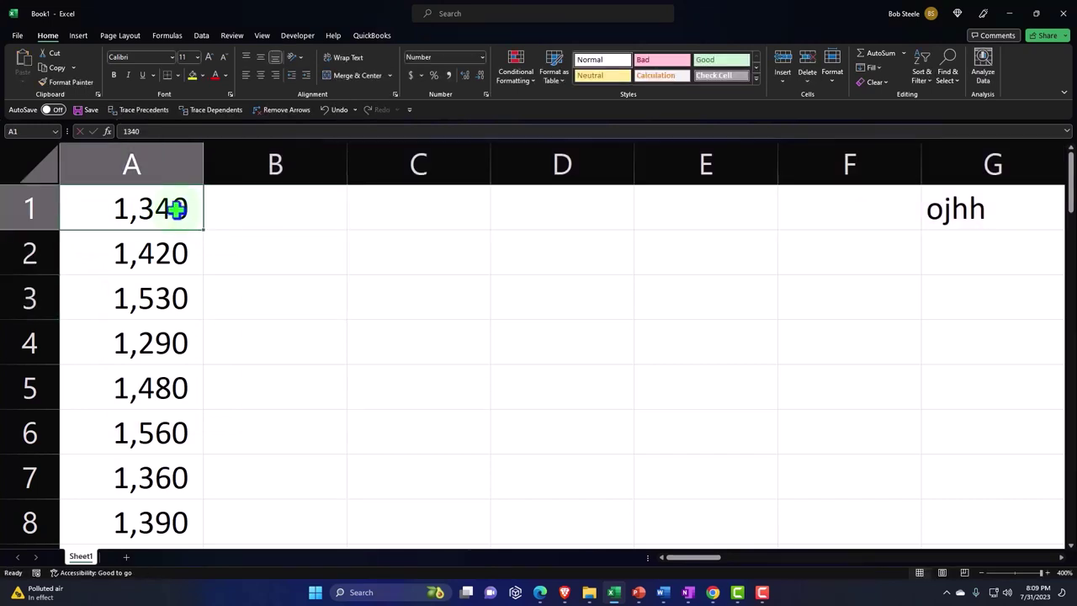
- Insert a cell at A1 with Shift cells down, moving 1,340 to A2
{"action": "right_click", "coordinate": [175, 210]}
{"action": "left_click", "coordinate": [235, 336]}
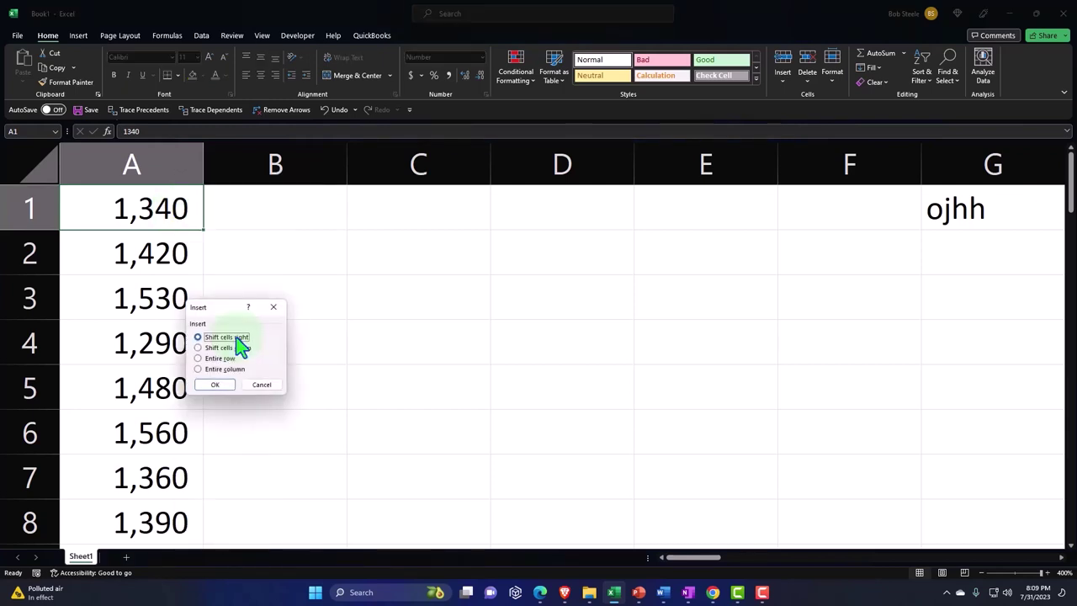
{"action": "left_click", "coordinate": [235, 348]}
{"action": "left_click", "coordinate": [225, 385]}
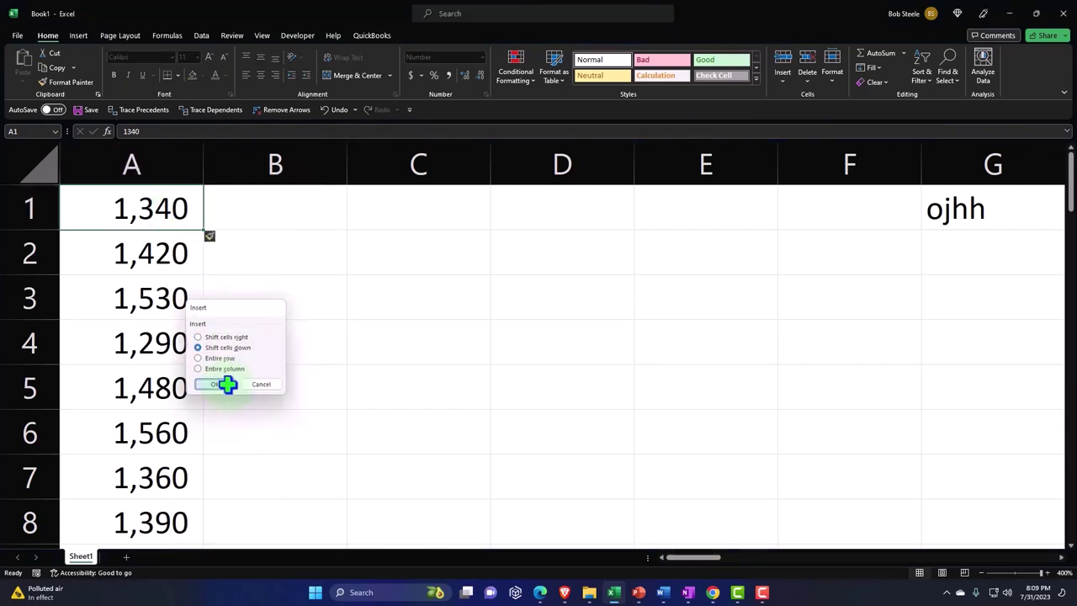
{"action": "left_click", "coordinate": [311, 385]}
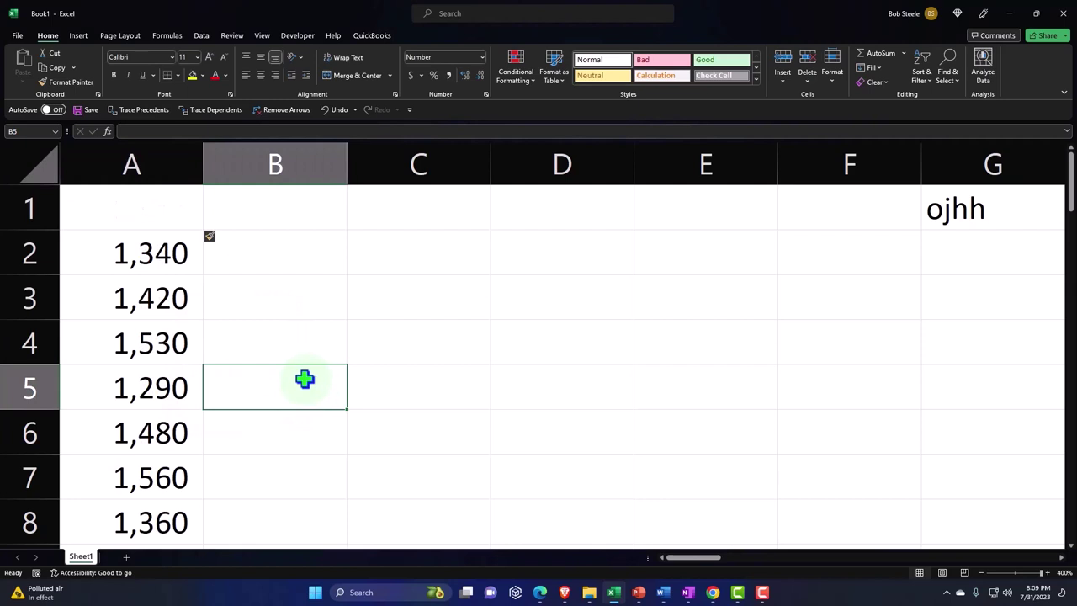